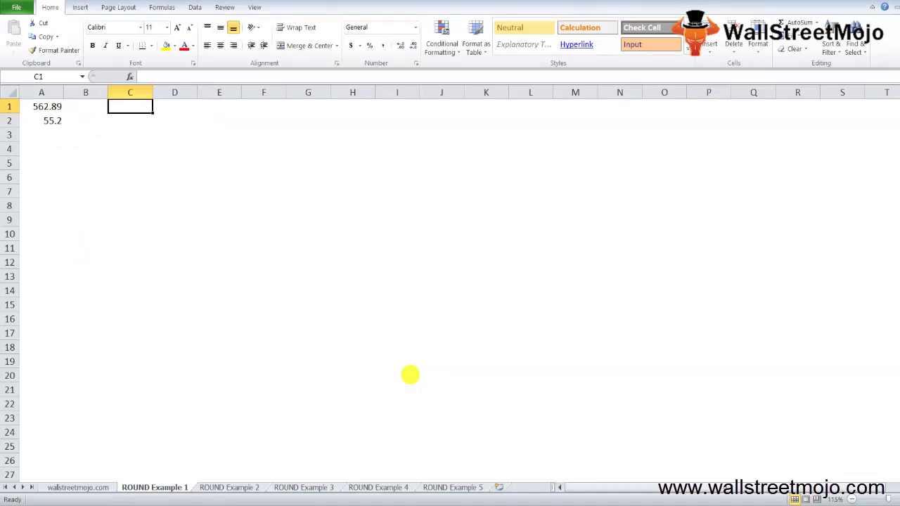
Enter the notes Math/Trig in B4, Orunded in B5 and 'Right or left of the decimal point' in B7.
{"action": "key", "text": "Left"}
{"action": "key", "text": "Down"}
{"action": "key", "text": "Down"}
{"action": "key", "text": "Down"}
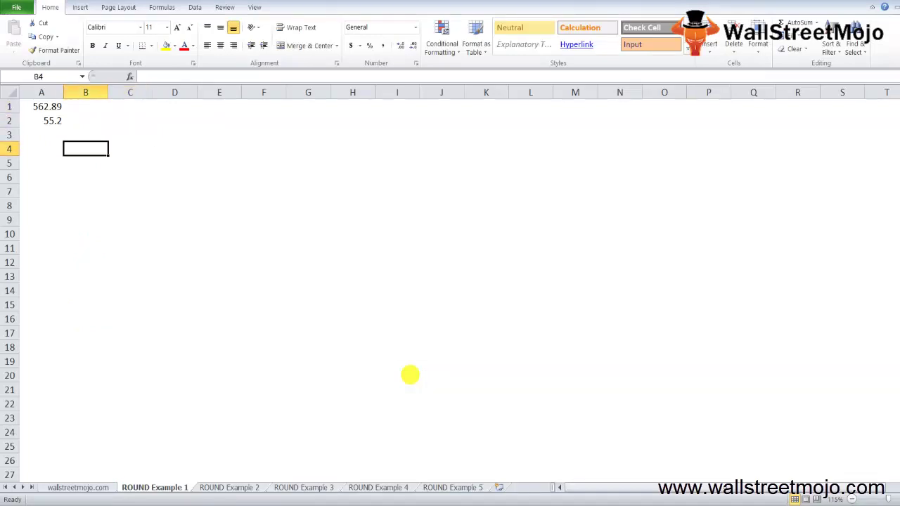
{"action": "type", "text": "Math"}
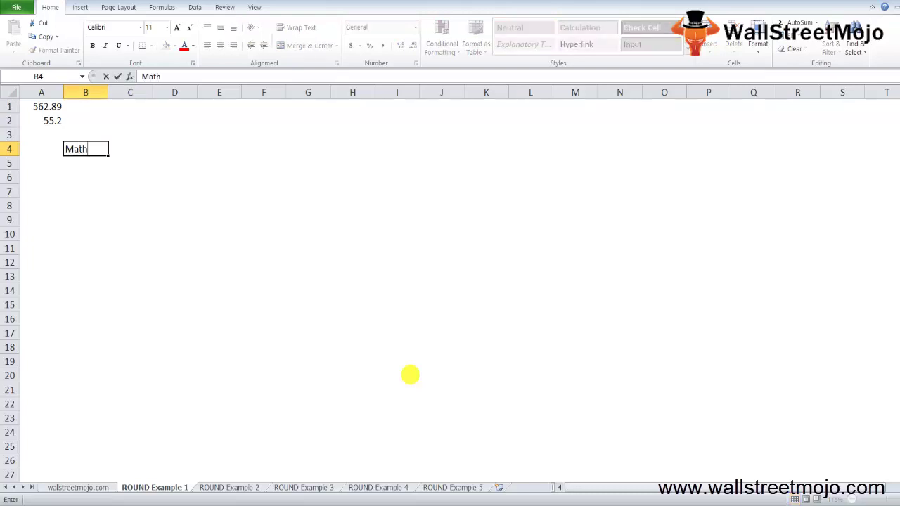
{"action": "type", "text": "/Tri"}
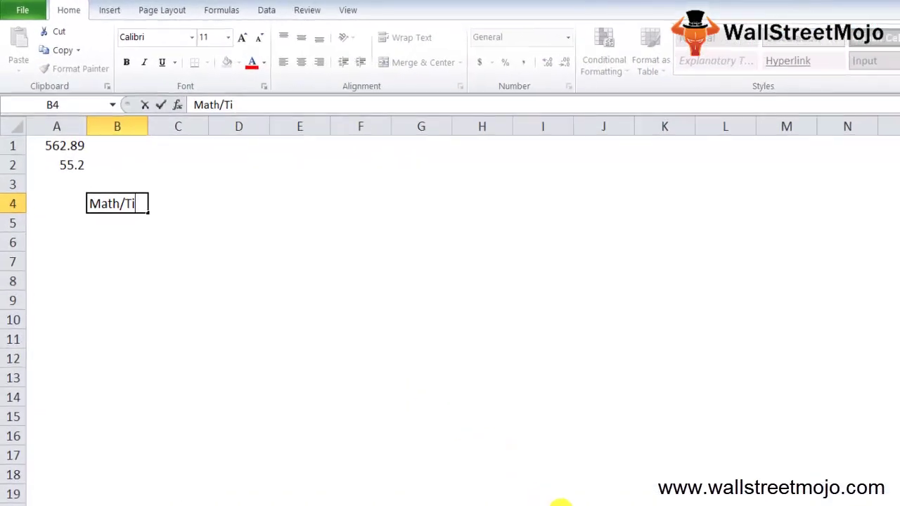
{"action": "type", "text": "g"}
{"action": "key", "text": "Return"}
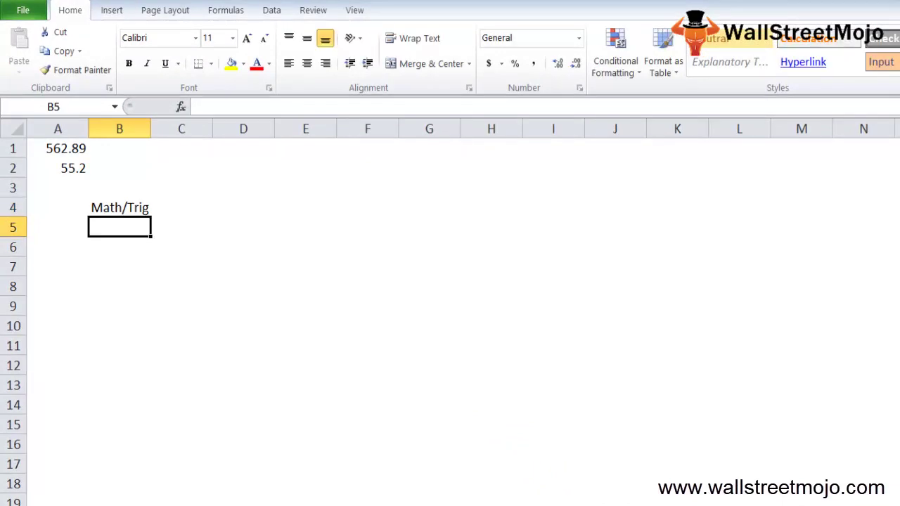
{"action": "type", "text": "Orunded"}
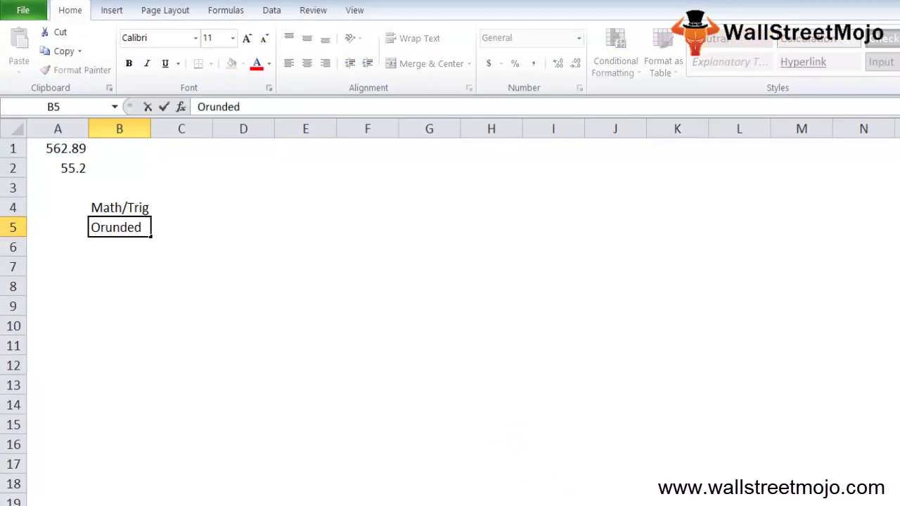
{"action": "key", "text": "Return"}
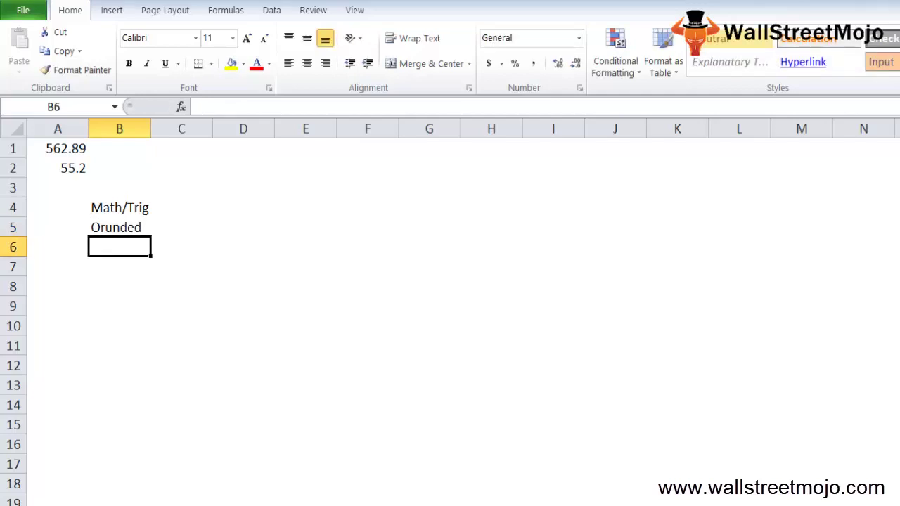
{"action": "left_click", "coordinate": [119, 267]}
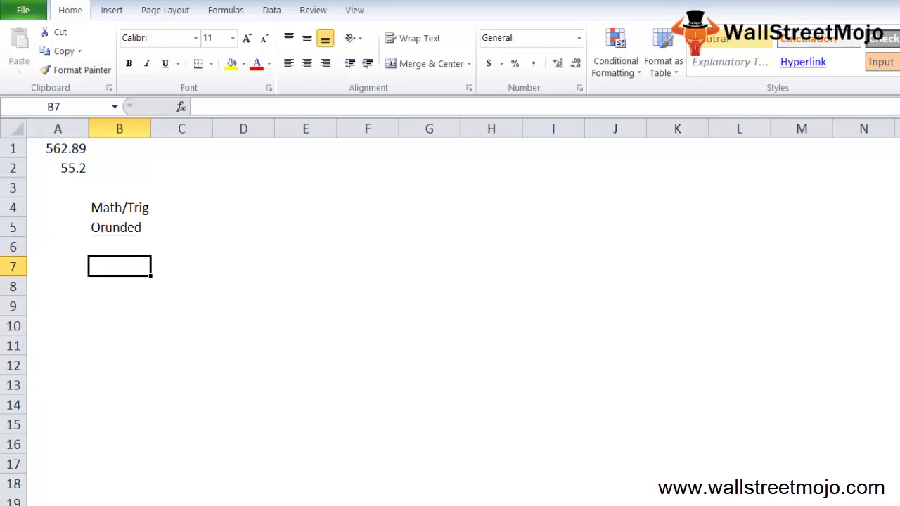
{"action": "type", "text": "Right or left"}
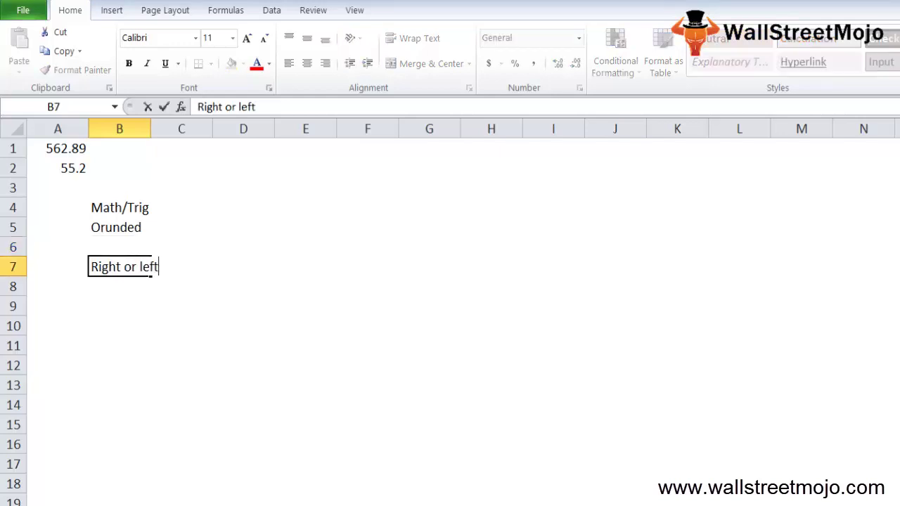
{"action": "type", "text": " of the decimal s"}
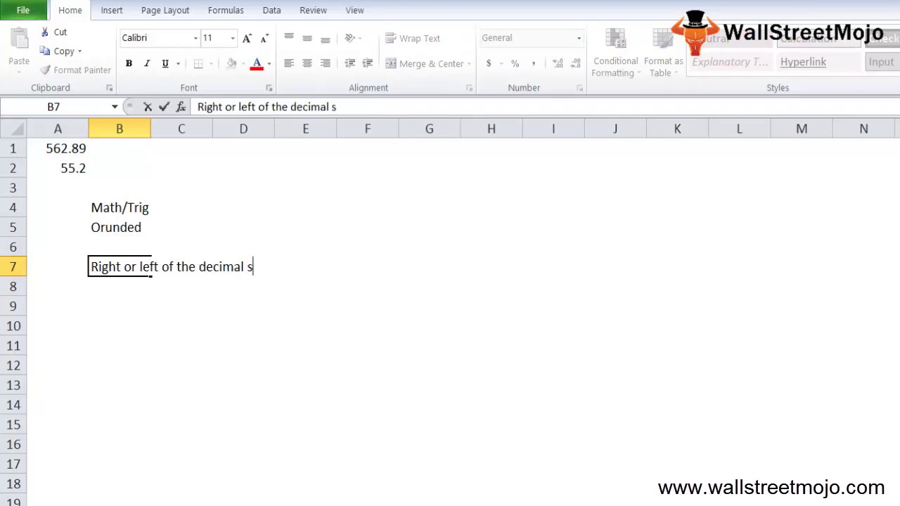
{"action": "key", "text": "BackSpace"}
{"action": "type", "text": "point"}
{"action": "key", "text": "Return"}
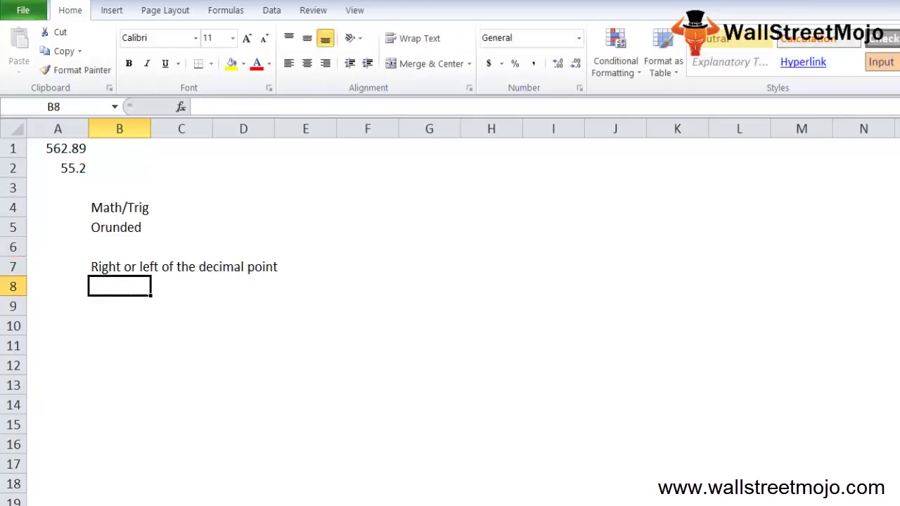
{"action": "key", "text": "Return"}
{"action": "key", "text": "Return"}
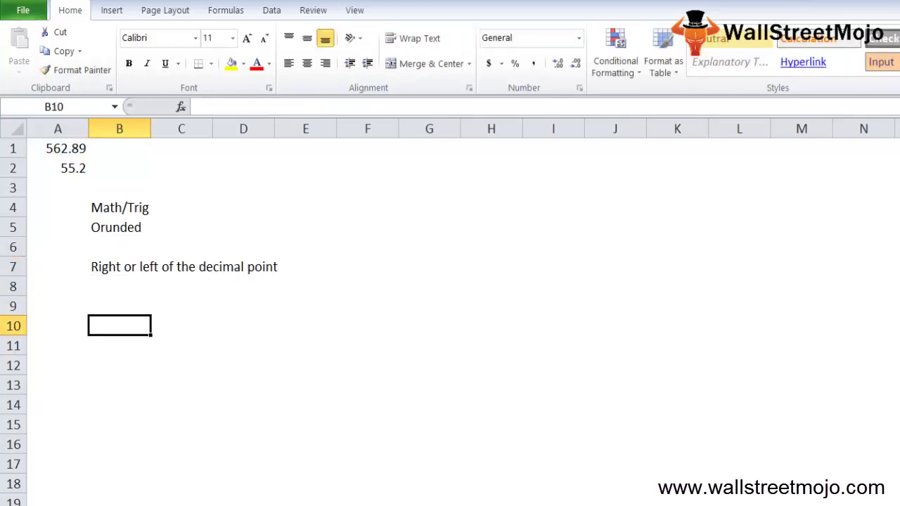
Start a ROUND formula in B10 from the function suggestions, then cancel it.
{"action": "type", "text": "Round"}
{"action": "key", "text": "BackSpace"}
{"action": "key", "text": "BackSpace"}
{"action": "key", "text": "BackSpace"}
{"action": "key", "text": "BackSpace"}
{"action": "key", "text": "BackSpace"}
{"action": "type", "text": "="}
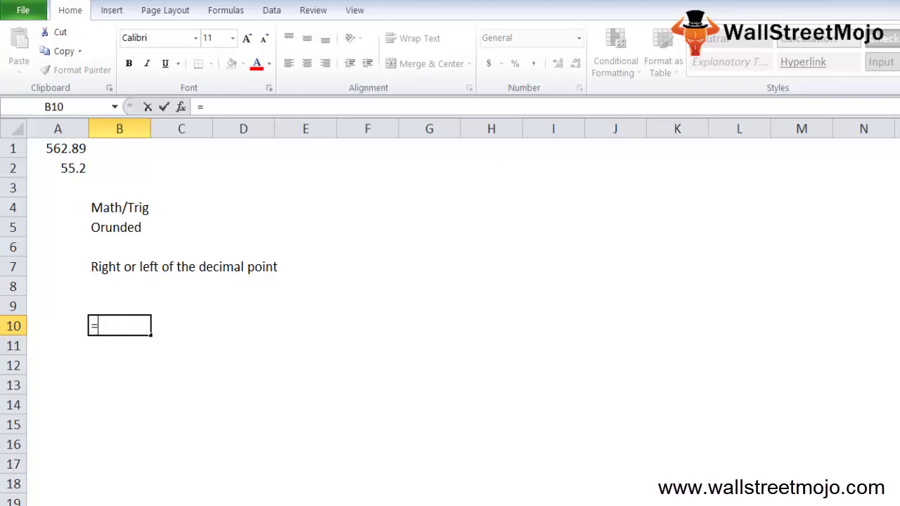
{"action": "type", "text": "roun"}
{"action": "key", "text": "Tab"}
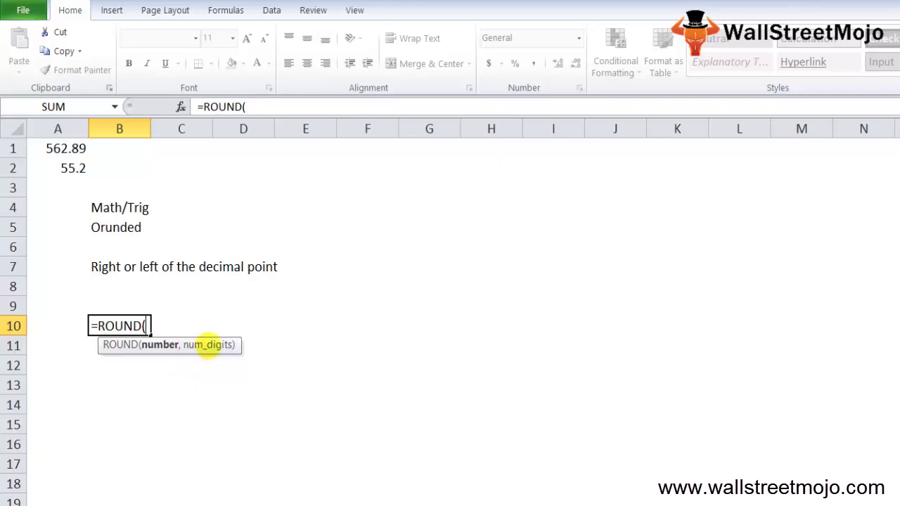
{"action": "key", "text": "Escape"}
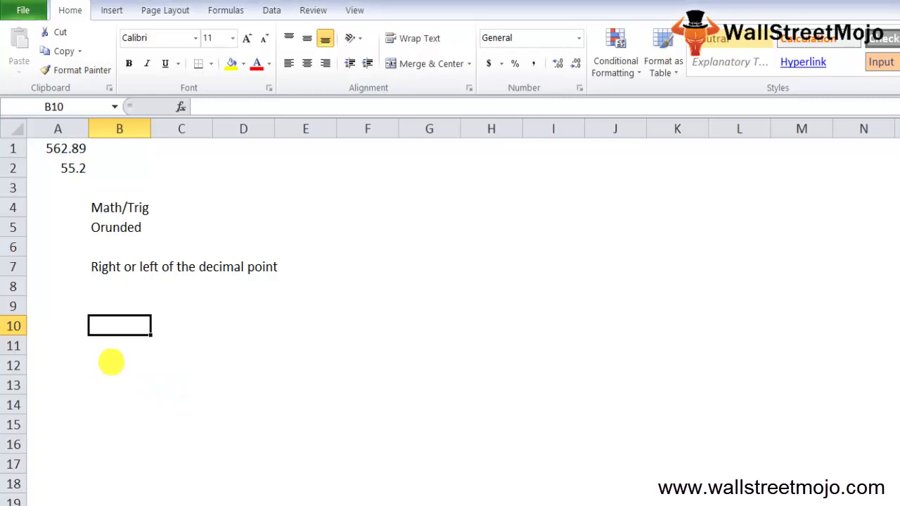
Abandon the retyped =ROUND( in B10 and begin '1. ROunding the numbers 1-4 down' in B11.
{"action": "type", "text": "=ROUND("}
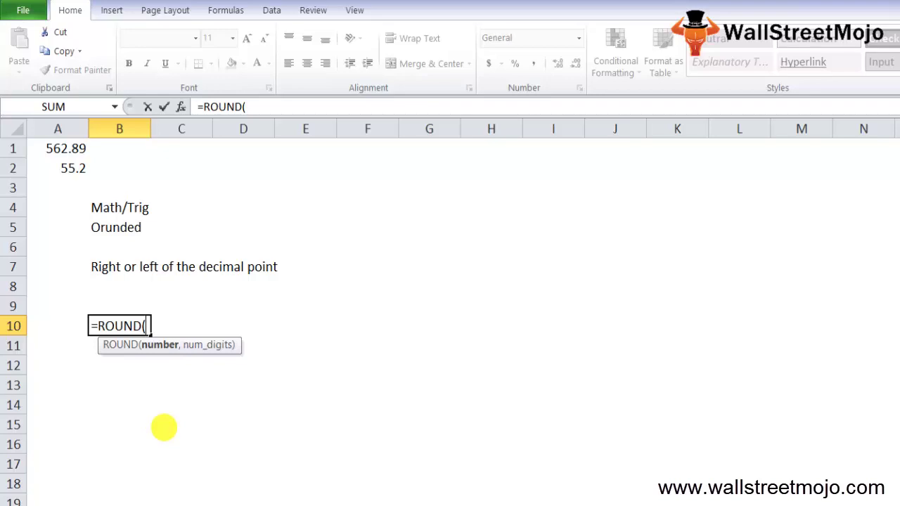
{"action": "key", "text": "Escape"}
{"action": "key", "text": "Down"}
{"action": "type", "text": "1."}
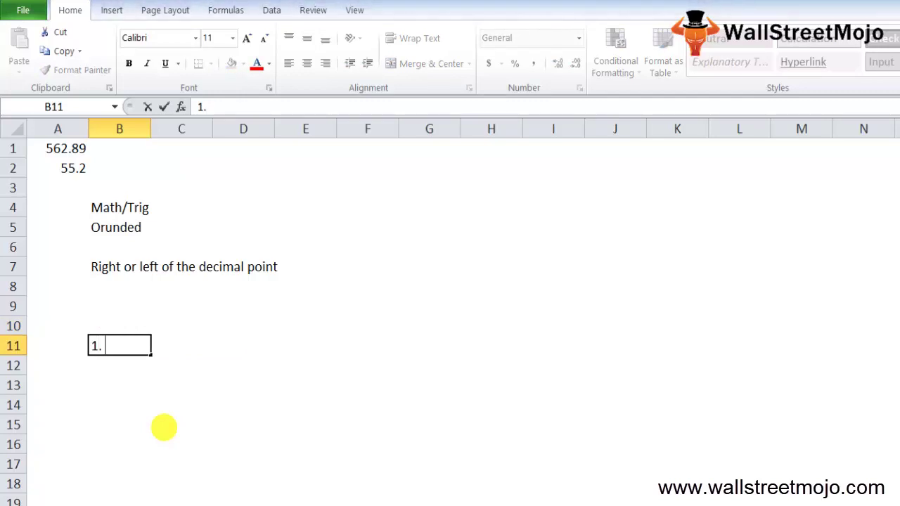
{"action": "type", "text": " ROunding the numbers 1"}
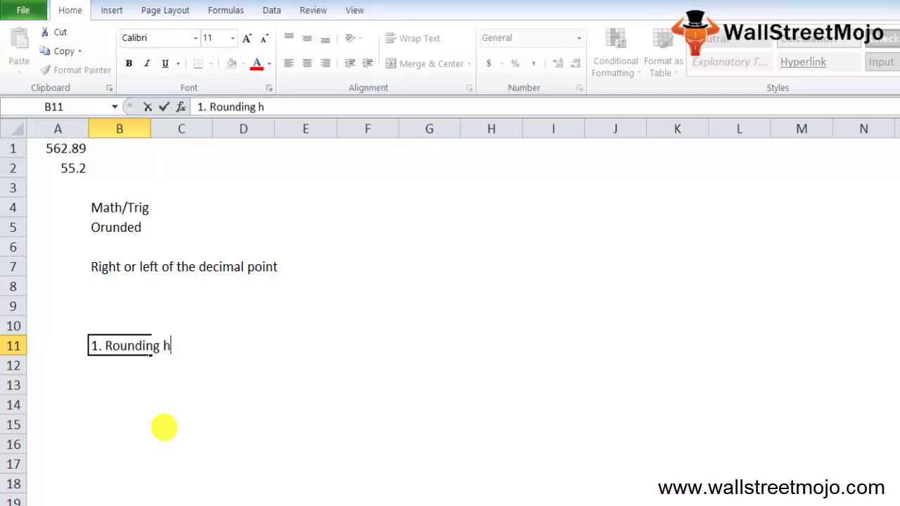
{"action": "type", "text": "-4 down"}
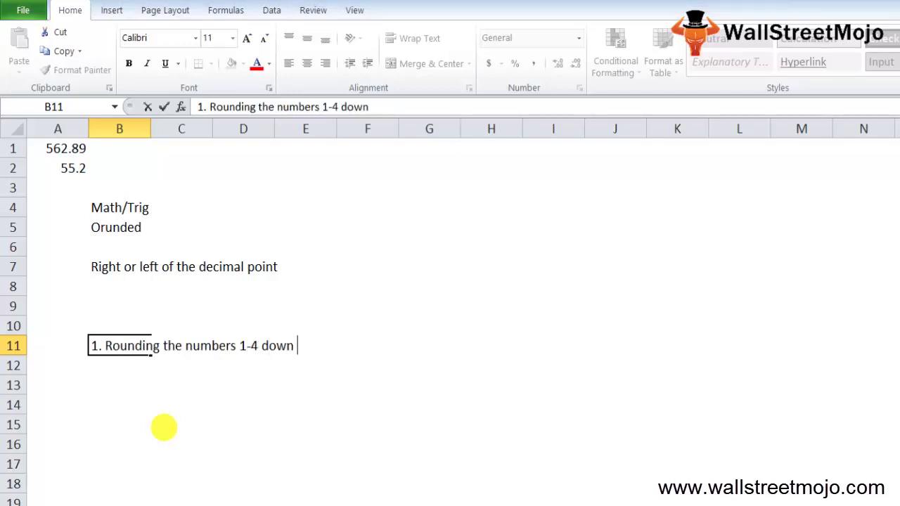
Commit the first rule and add '5-9 up' in the cell beneath it.
{"action": "key", "text": "Return"}
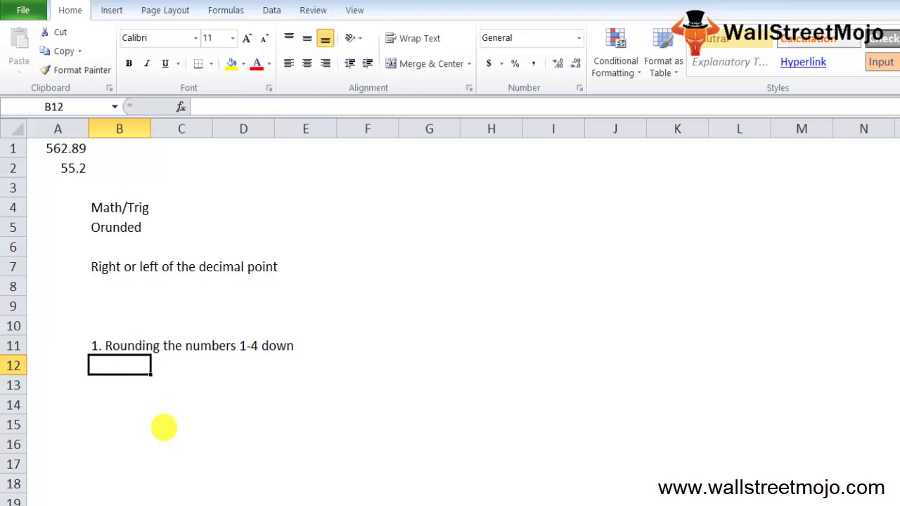
{"action": "type", "text": "5-9 up"}
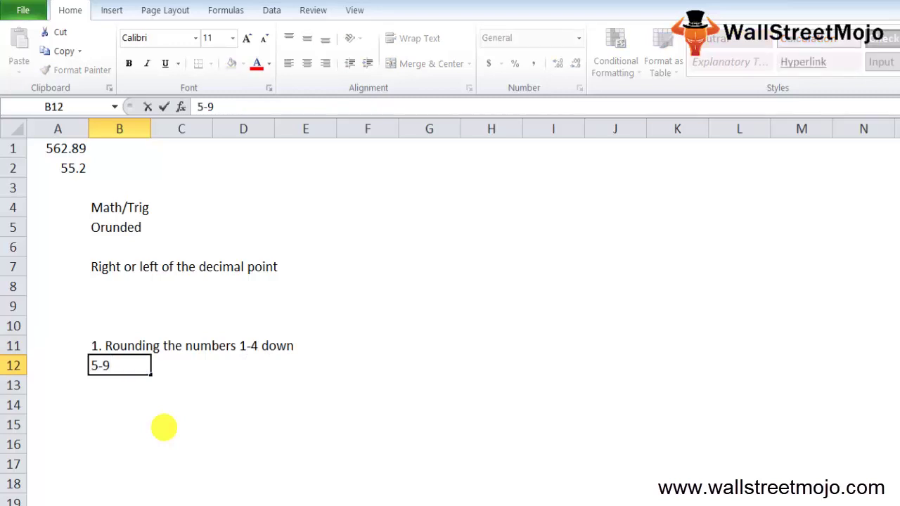
{"action": "key", "text": "Return"}
{"action": "key", "text": "Return"}
Add rules '2. Right or left of the decimal point' in B14 and '3. Num Digit is >0' in B16.
{"action": "type", "text": "2."}
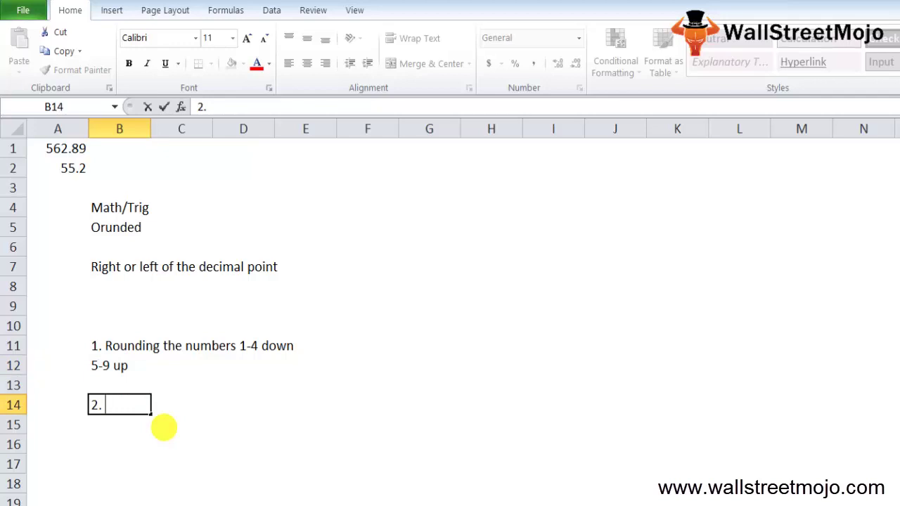
{"action": "type", "text": "t"}
{"action": "key", "text": "BackSpace"}
{"action": "type", "text": "Right or left of the d"}
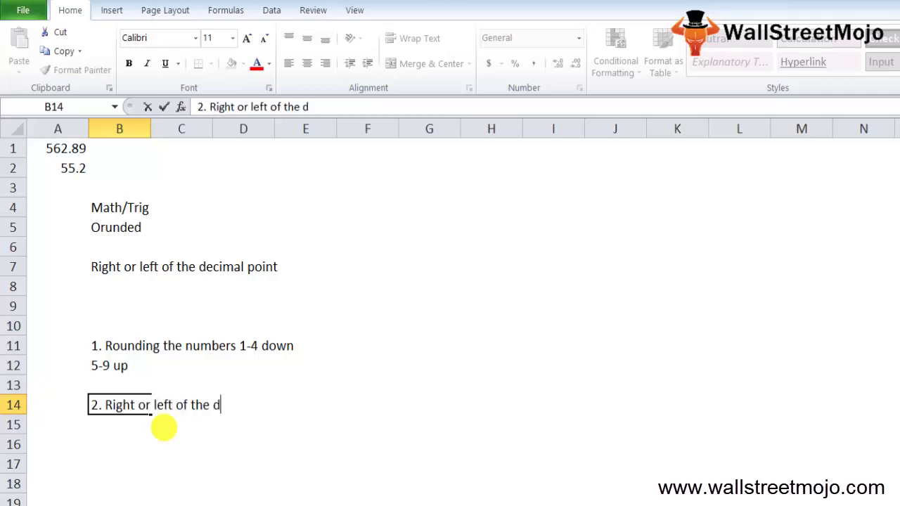
{"action": "type", "text": "ecimal point"}
{"action": "key", "text": "Return"}
{"action": "key", "text": "Return"}
{"action": "type", "text": "3."}
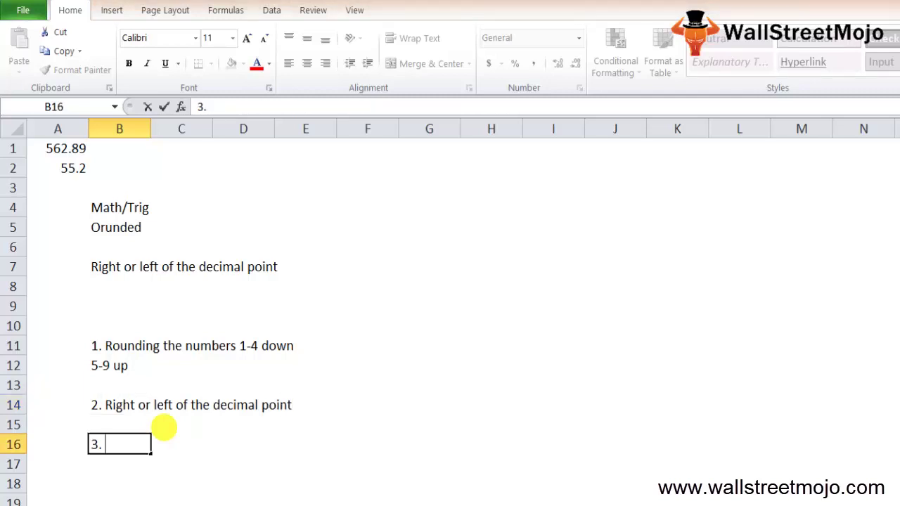
{"action": "type", "text": " Num Digit i"}
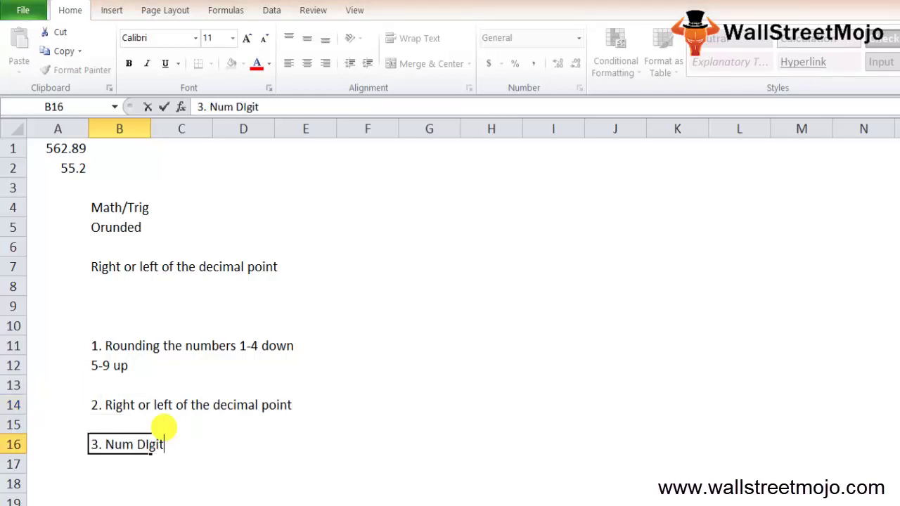
{"action": "type", "text": "s >0"}
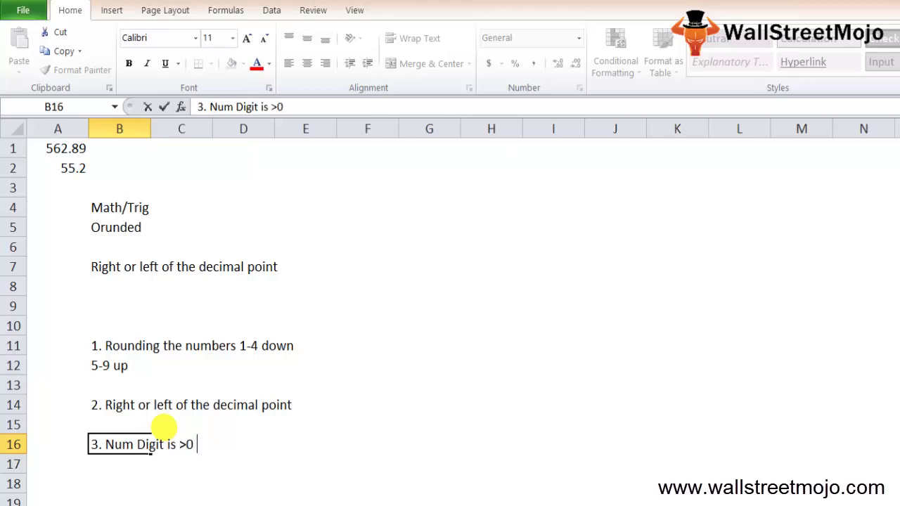
{"action": "key", "text": "Return"}
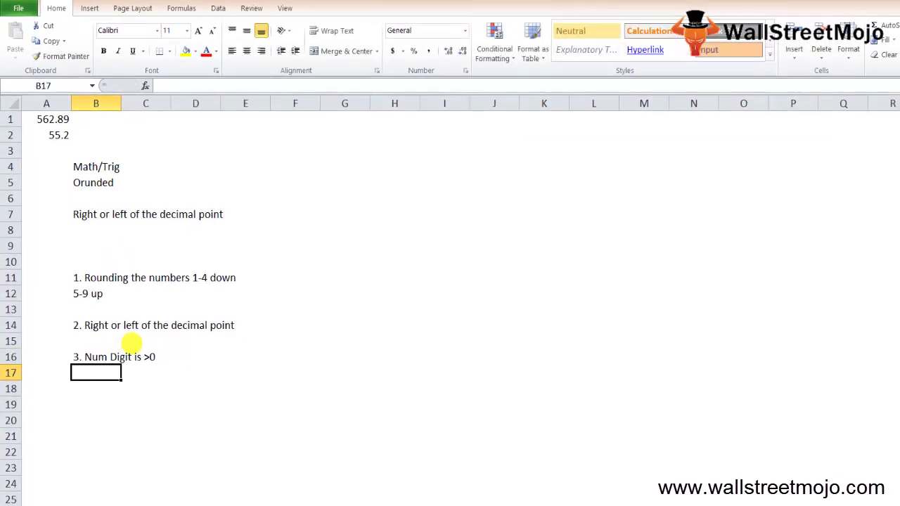
{"action": "key", "text": "Return"}
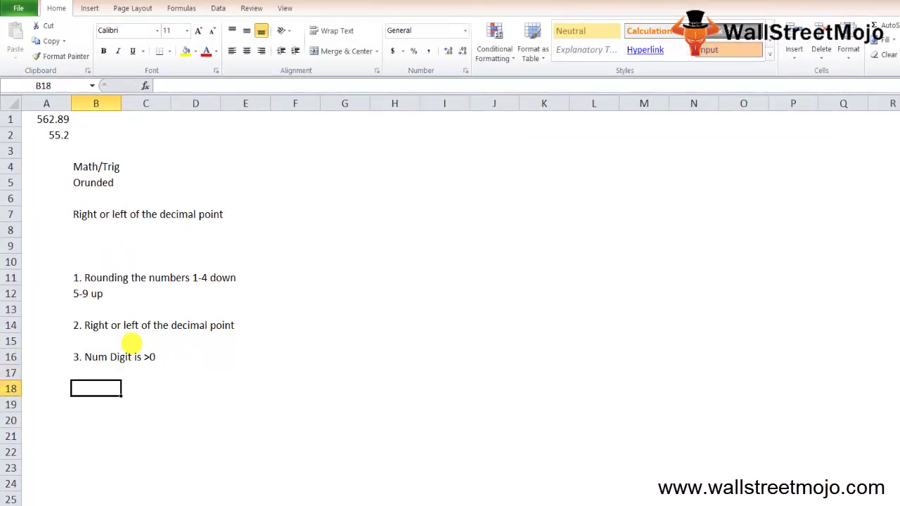
{"action": "key", "text": "Return"}
Enter =ROUND(16.55,1) in B19 and format the result to display 16.60.
{"action": "type", "text": "=round"}
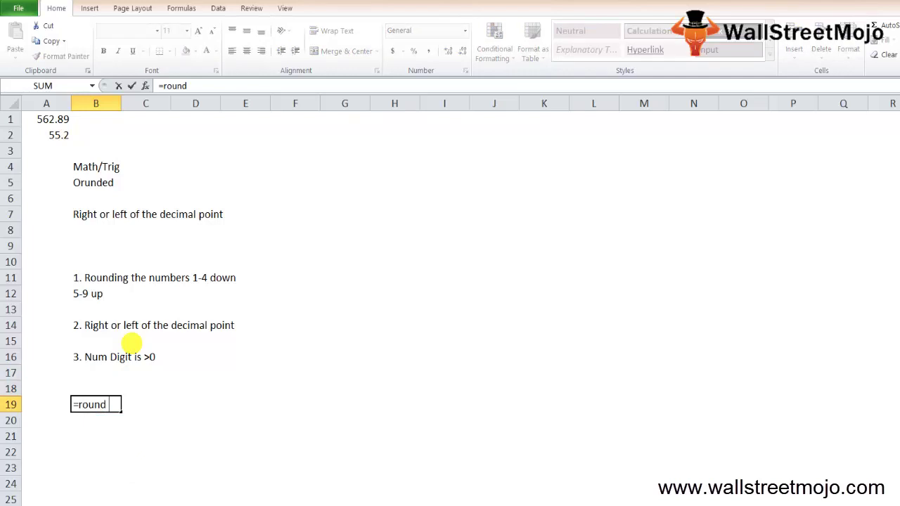
{"action": "key", "text": "BackSpace"}
{"action": "key", "text": "Tab"}
{"action": "type", "text": "16.55"}
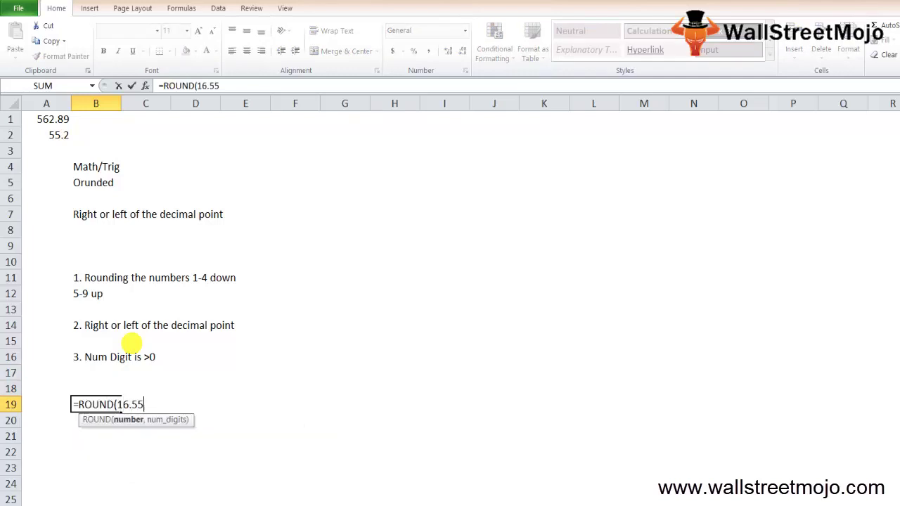
{"action": "type", "text": ",1)"}
{"action": "key", "text": "ctrl+Return"}
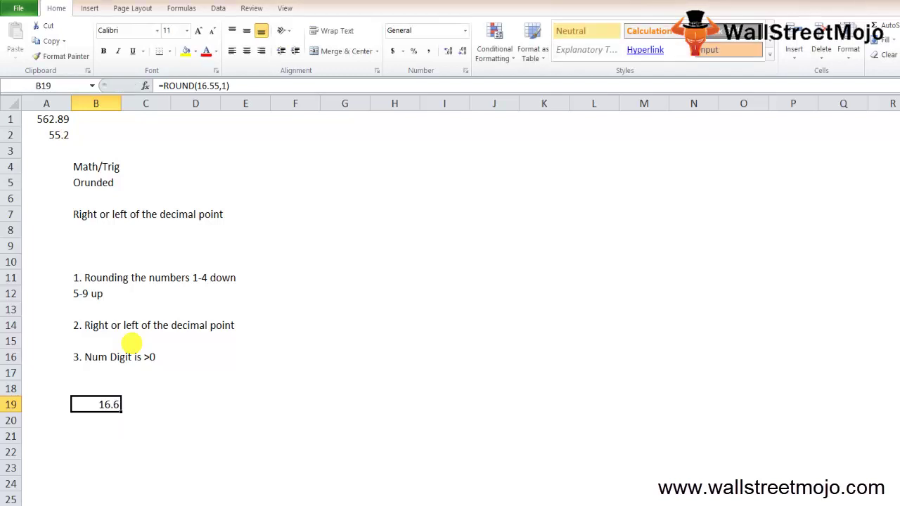
{"action": "left_click", "coordinate": [463, 50]}
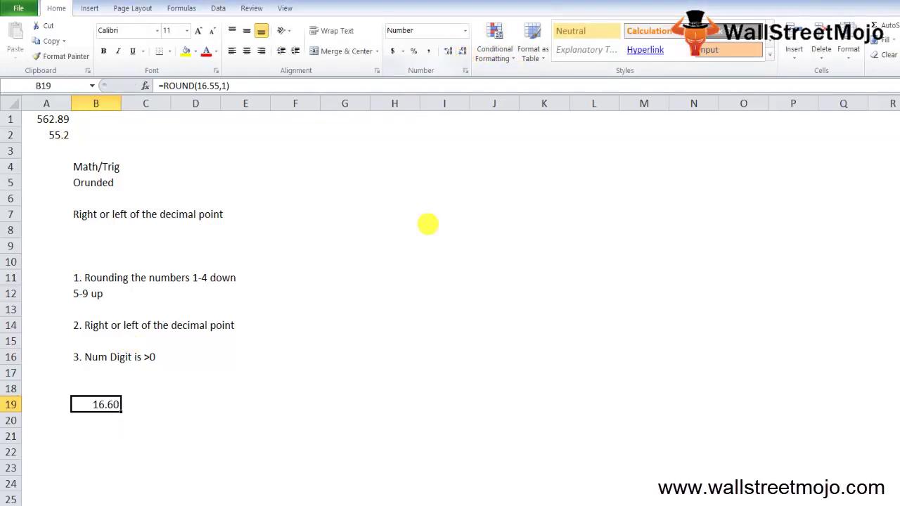
{"action": "key", "text": "ctrl+shift+1"}
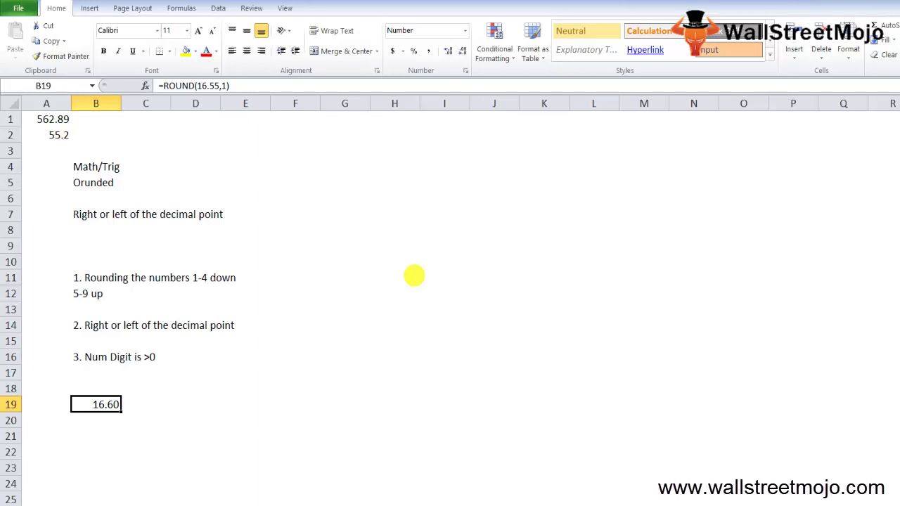
{"action": "key", "text": "Down"}
{"action": "key", "text": "Down"}
Write '4. <0' in B21 and list 10, 100 and 1000 in B22:B24 below it.
{"action": "type", "text": "4."}
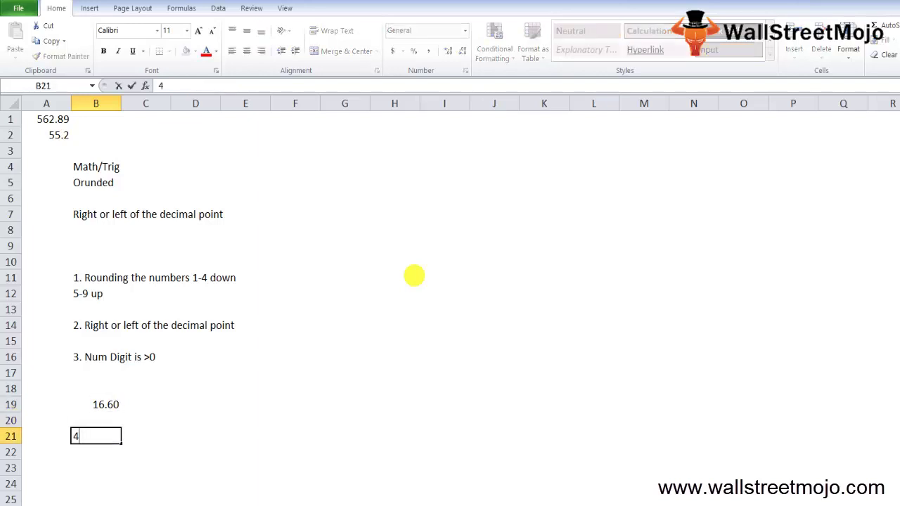
{"action": "type", "text": " >0"}
{"action": "key", "text": "BackSpace"}
{"action": "key", "text": "BackSpace"}
{"action": "type", "text": "<0"}
{"action": "key", "text": "Return"}
{"action": "type", "text": "10"}
{"action": "key", "text": "Return"}
{"action": "type", "text": "100"}
{"action": "key", "text": "Return"}
{"action": "type", "text": "1000"}
{"action": "key", "text": "Return"}
{"action": "key", "text": "Return"}
{"action": "key", "text": "Return"}
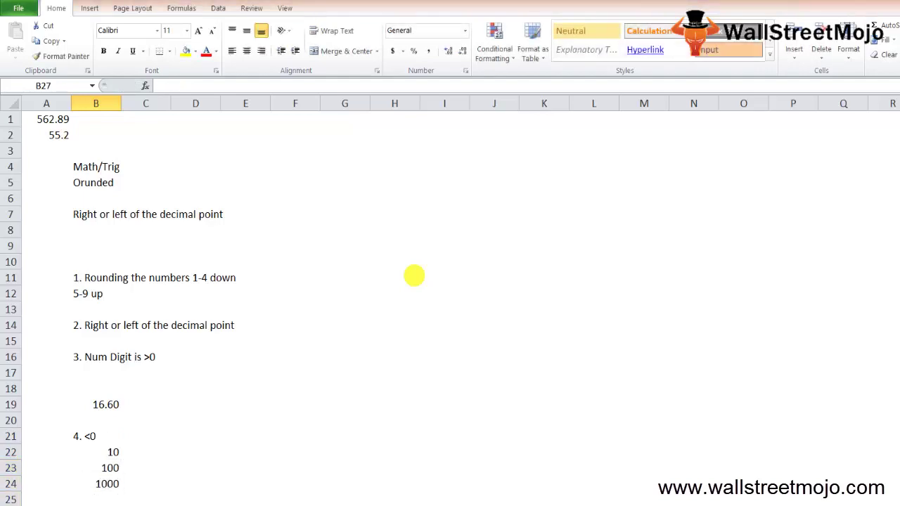
{"action": "key", "text": "Up"}
{"action": "key", "text": "Up"}
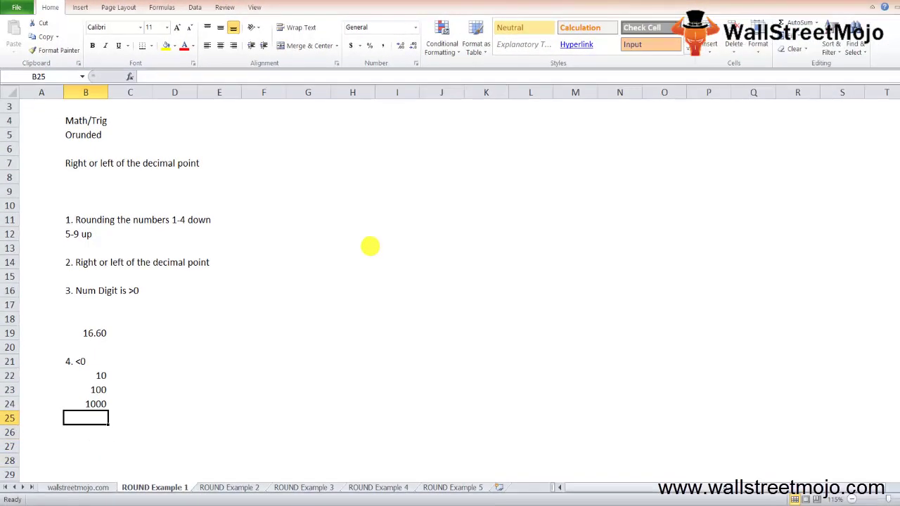
Enter =ROUND(16.55,-1) in B25 so it shows 20, and review the formula without changing it.
{"action": "type", "text": "=rou"}
{"action": "key", "text": "Tab"}
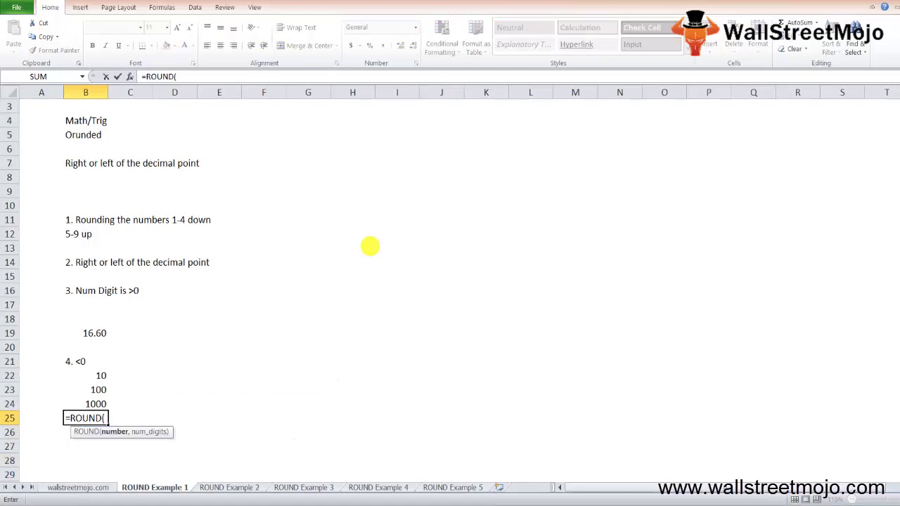
{"action": "type", "text": "16.55,-1)"}
{"action": "key", "text": "Return"}
{"action": "key", "text": "Up"}
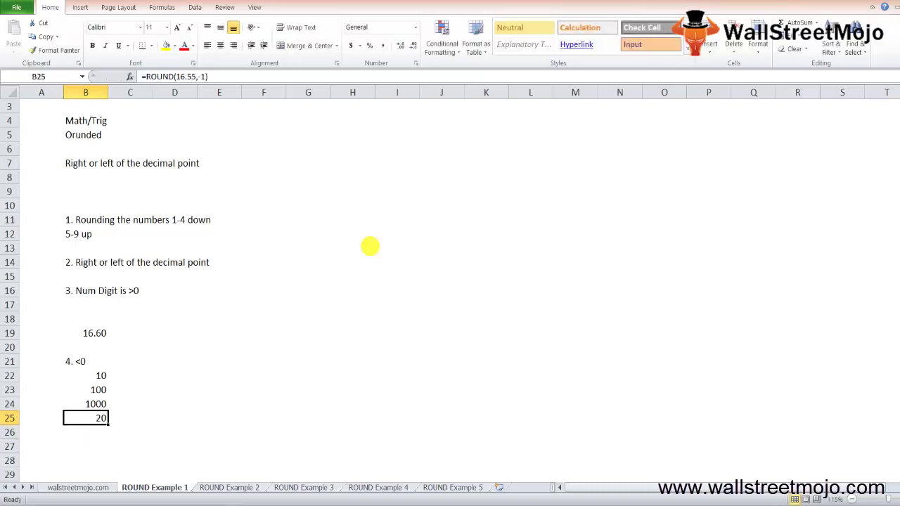
{"action": "key", "text": "F2"}
{"action": "key", "text": "Escape"}
{"action": "key", "text": "F2"}
{"action": "key", "text": "Escape"}
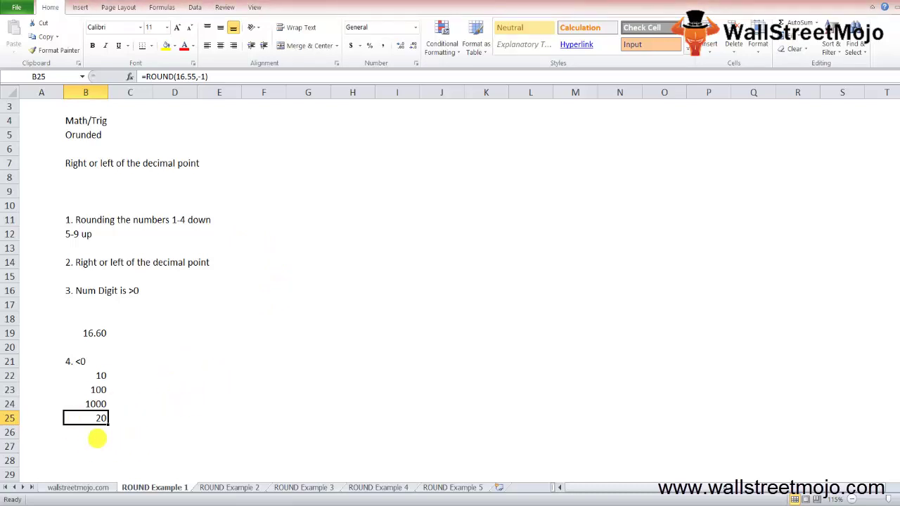
{"action": "key", "text": "Down"}
{"action": "key", "text": "Down"}
{"action": "key", "text": "Down"}
{"action": "key", "text": "Down"}
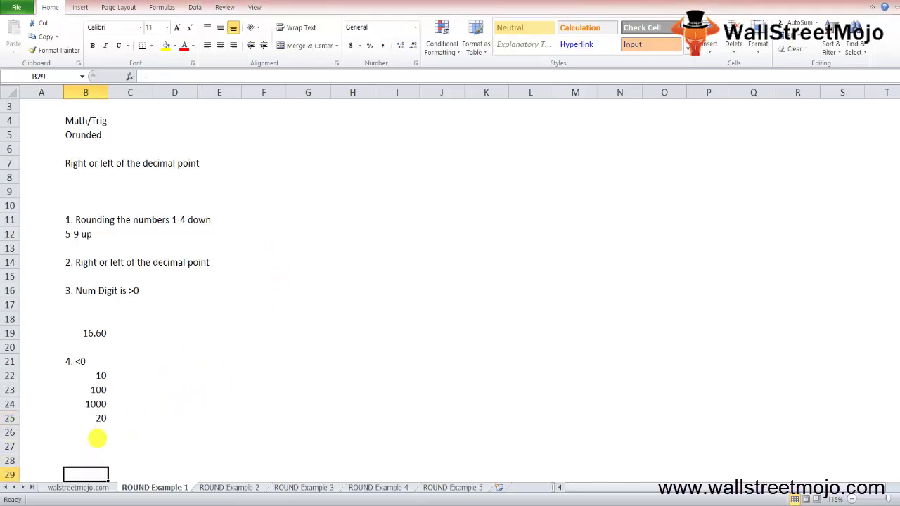
Enter =0 in cell B27.
{"action": "key", "text": "Up"}
{"action": "key", "text": "Up"}
{"action": "key", "text": "Up"}
{"action": "key", "text": "Down"}
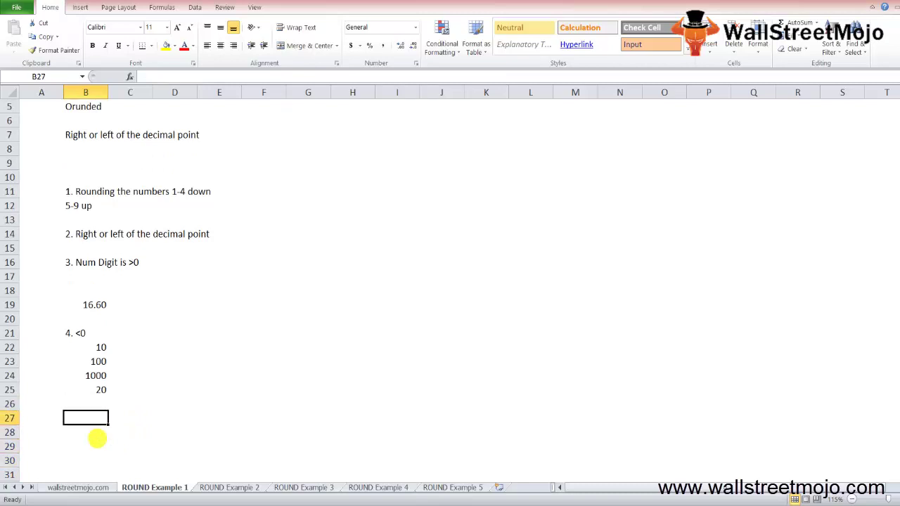
{"action": "type", "text": "=0"}
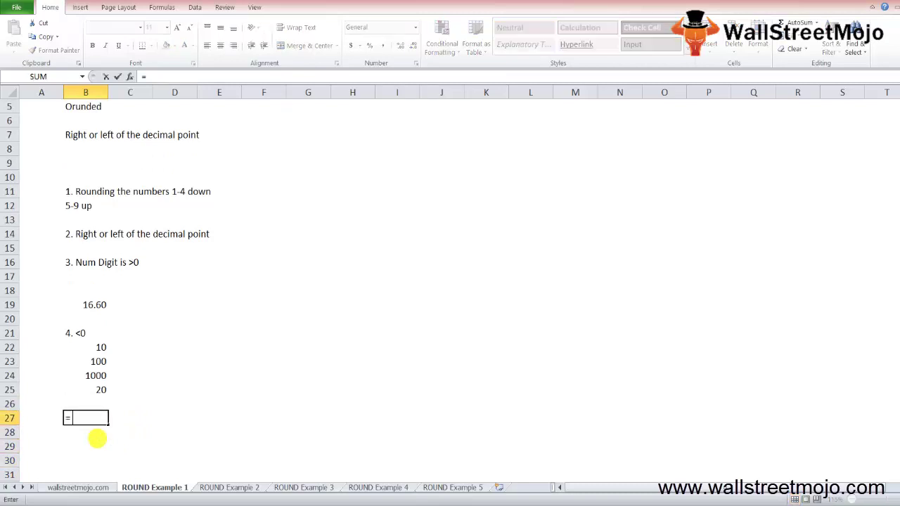
{"action": "key", "text": "Return"}
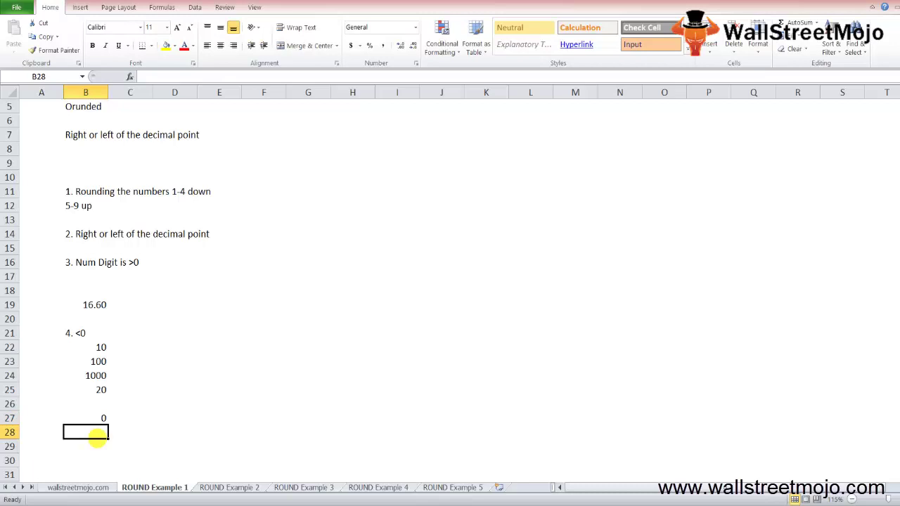
{"action": "key", "text": "Down"}
{"action": "key", "text": "Down"}
{"action": "key", "text": "Down"}
{"action": "key", "text": "Down"}
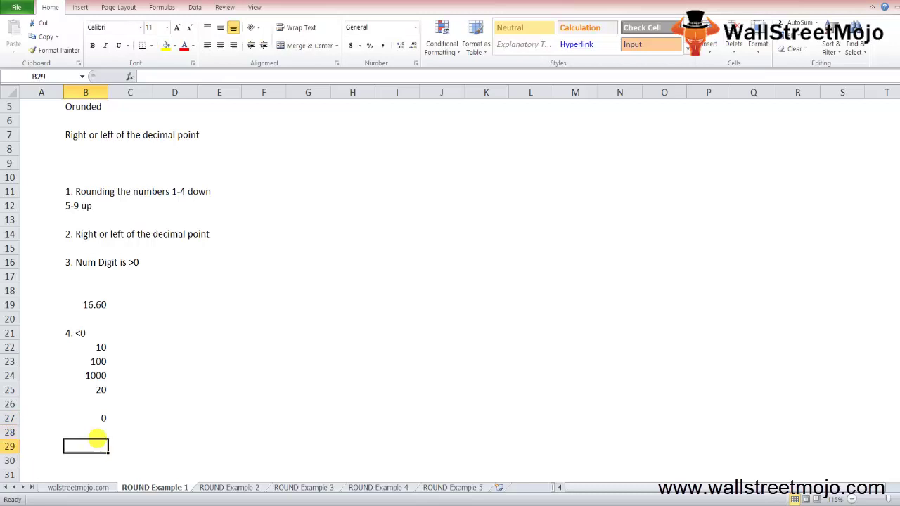
Enter =ROUND(16.55,0) in B28 so it displays 17.
{"action": "key", "text": "Up"}
{"action": "key", "text": "Up"}
{"action": "key", "text": "Up"}
{"action": "key", "text": "Up"}
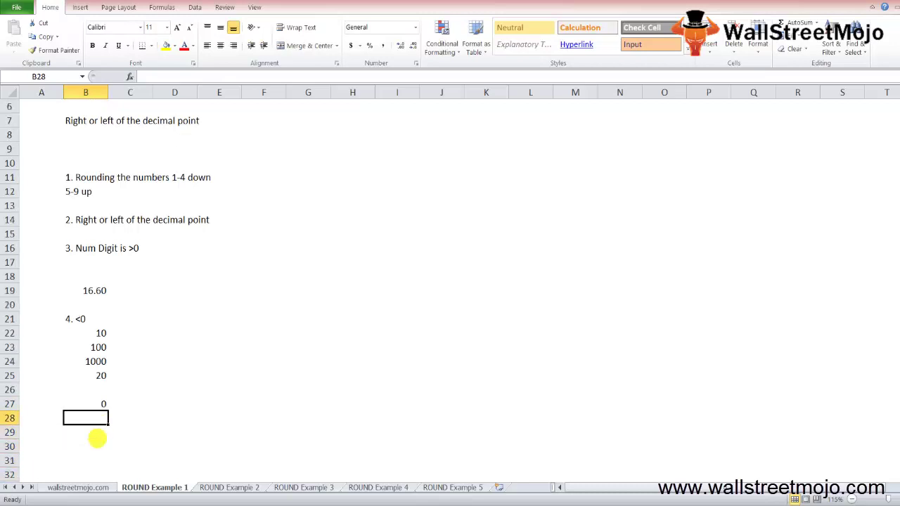
{"action": "type", "text": "=round"}
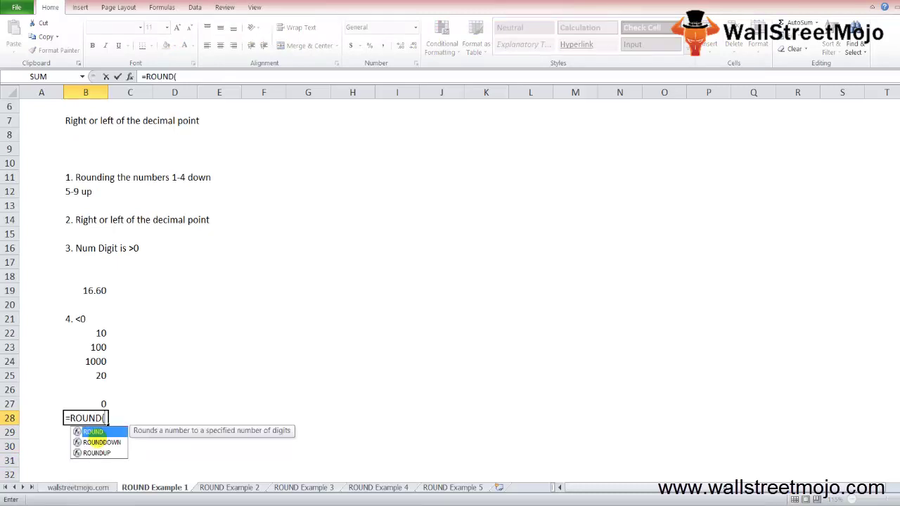
{"action": "key", "text": "Tab"}
{"action": "type", "text": "16."}
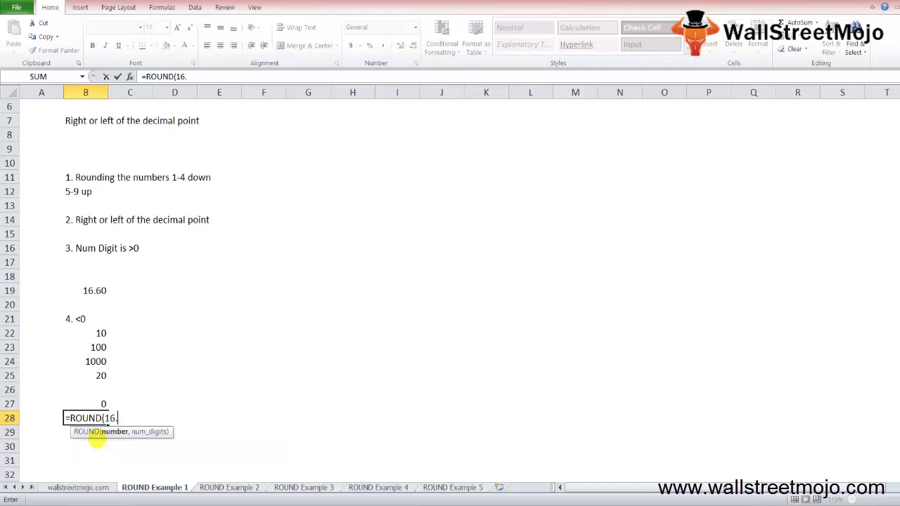
{"action": "type", "text": "55,0"}
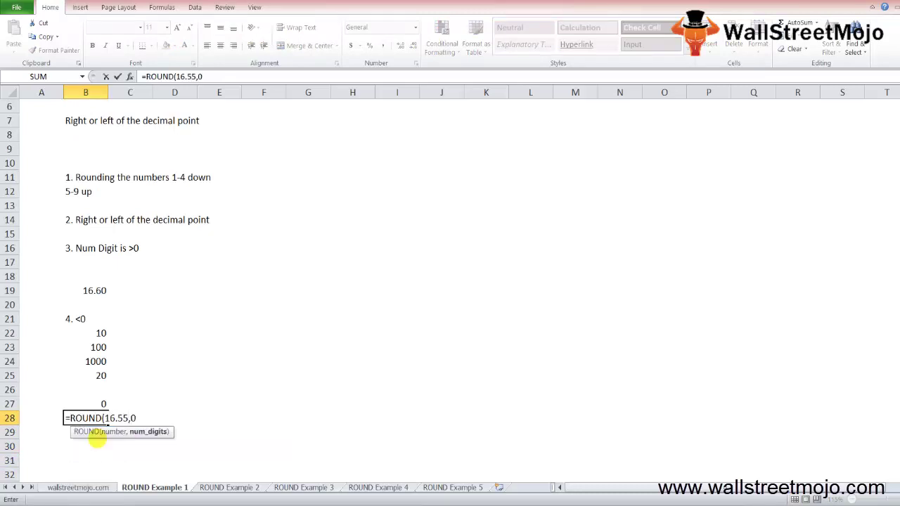
{"action": "type", "text": ")"}
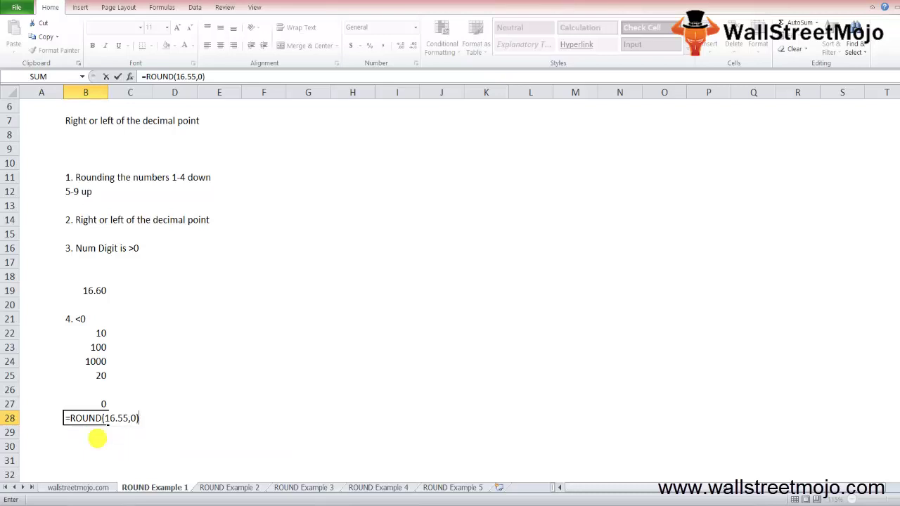
{"action": "key", "text": "Return"}
{"action": "key", "text": "Up"}
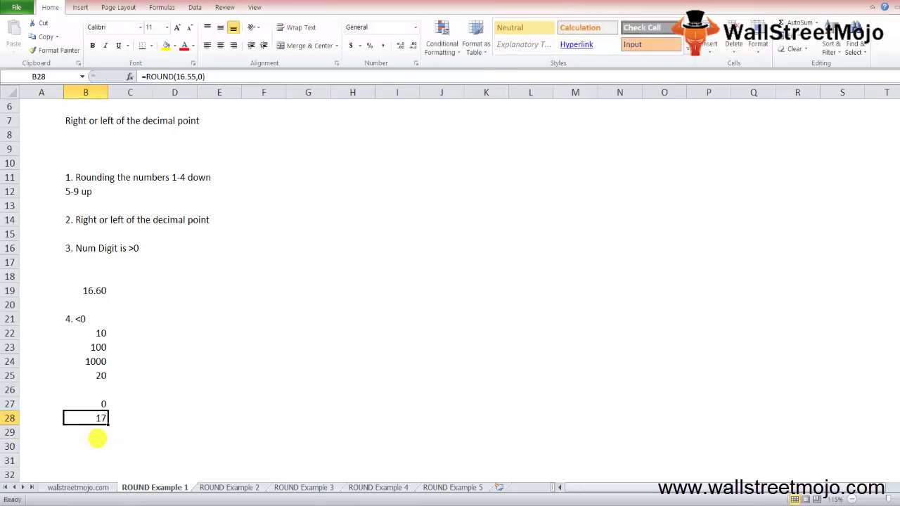
{"action": "key", "text": "Down"}
{"action": "key", "text": "Down"}
{"action": "key", "text": "Down"}
{"action": "key", "text": "Down"}
{"action": "key", "text": "Down"}
{"action": "key", "text": "Down"}
{"action": "key", "text": "Down"}
{"action": "key", "text": "Down"}
{"action": "key", "text": "Down"}
{"action": "key", "text": "Down"}
{"action": "key", "text": "Down"}
{"action": "key", "text": "Down"}
{"action": "key", "text": "Down"}
{"action": "key", "text": "Down"}
{"action": "key", "text": "Down"}
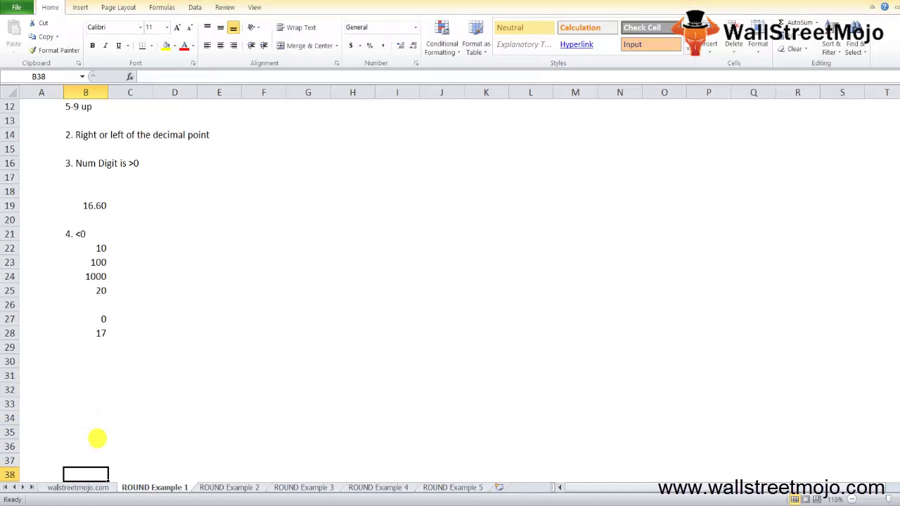
Add the notes 'General math' and 'last significant' in column B.
{"action": "key", "text": "Up"}
{"action": "key", "text": "Up"}
{"action": "key", "text": "Up"}
{"action": "key", "text": "Up"}
{"action": "key", "text": "Up"}
{"action": "key", "text": "Up"}
{"action": "key", "text": "Up"}
{"action": "key", "text": "Up"}
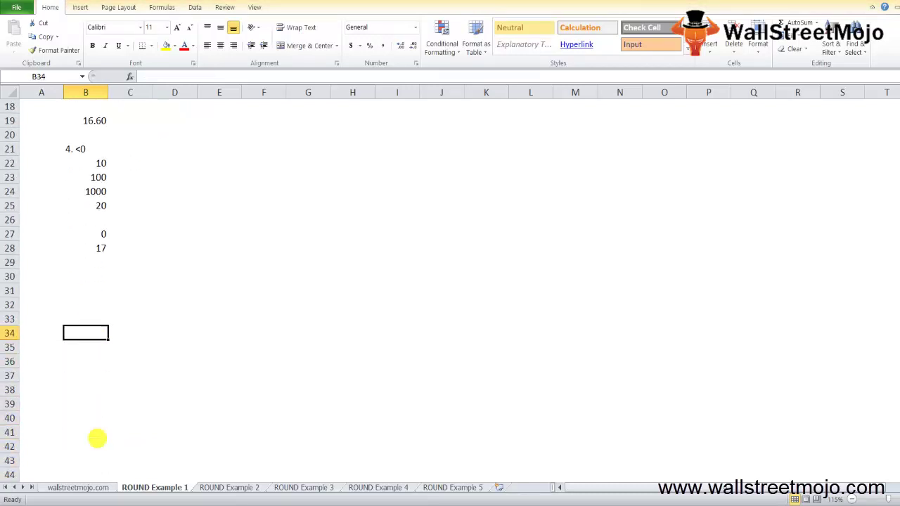
{"action": "type", "text": "Gen"}
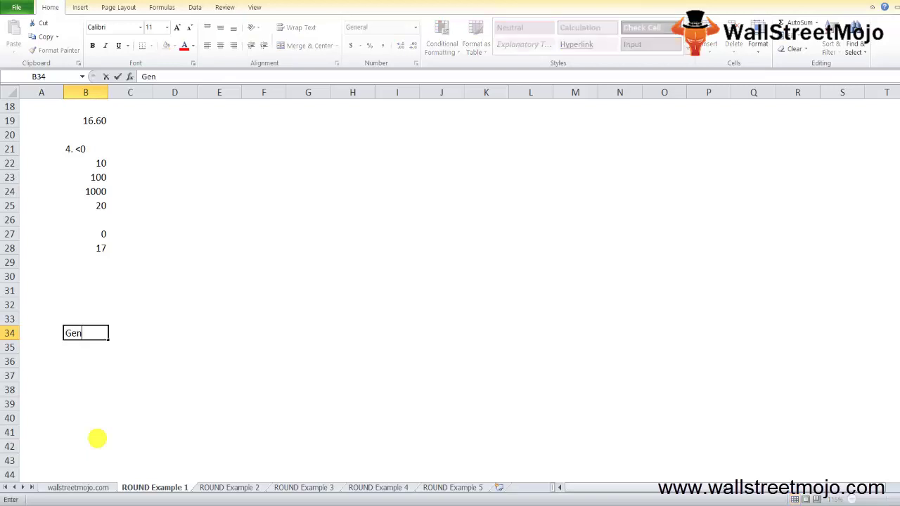
{"action": "type", "text": "eral math"}
{"action": "key", "text": "Return"}
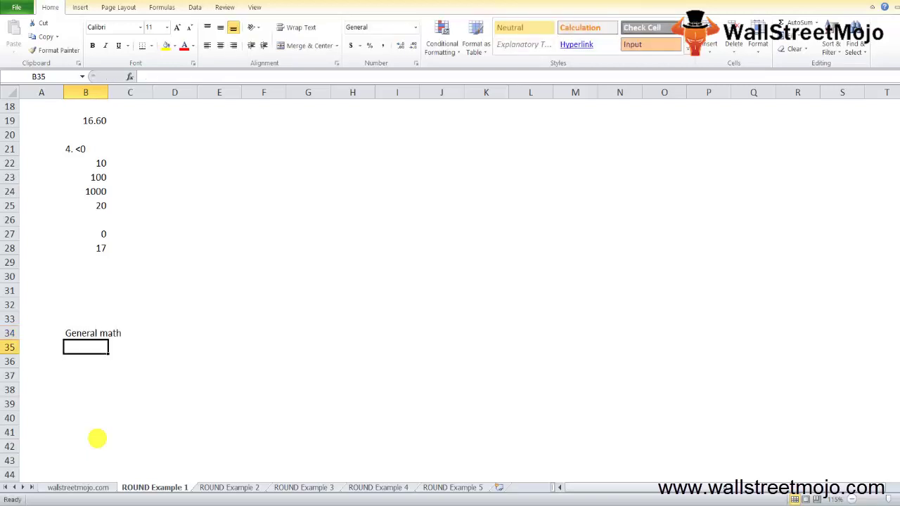
{"action": "key", "text": "Down"}
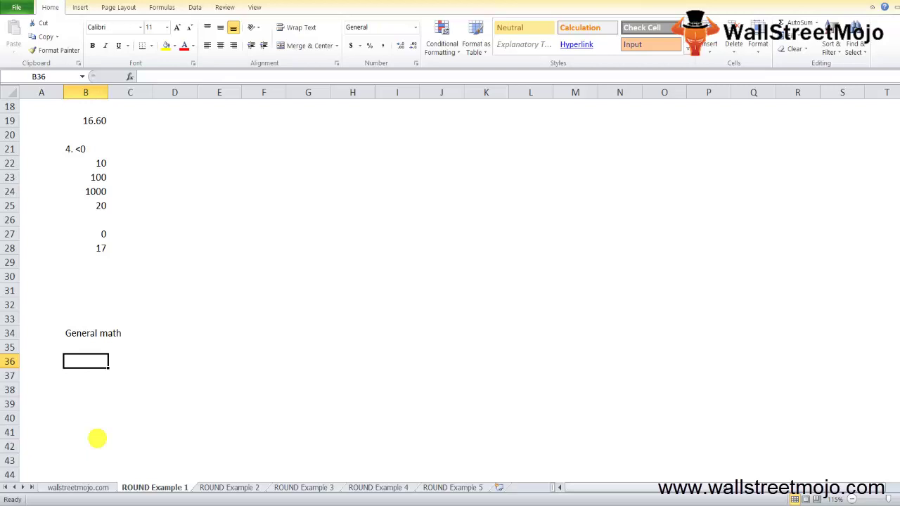
{"action": "key", "text": "Down"}
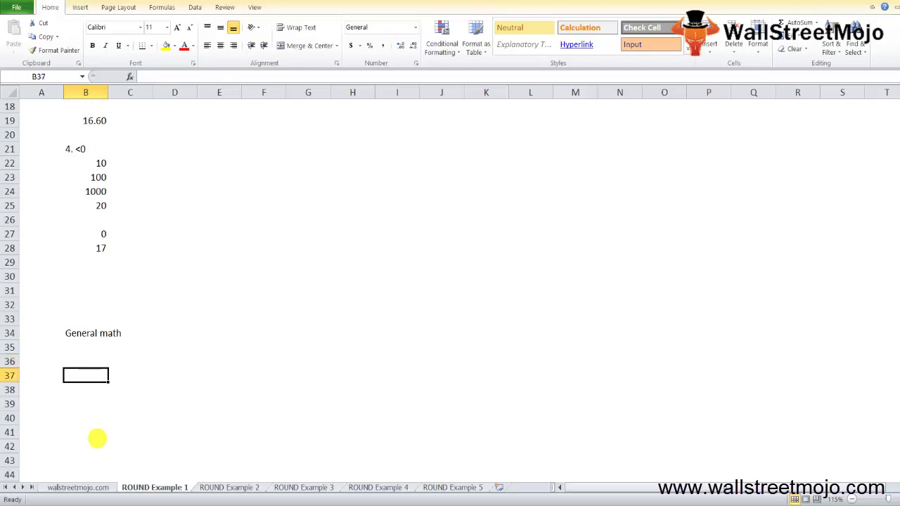
{"action": "type", "text": "last s"}
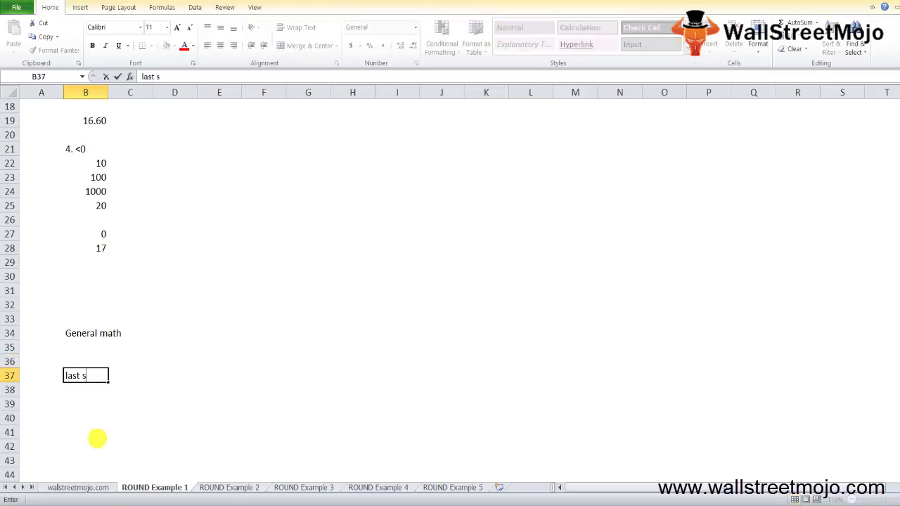
{"action": "type", "text": "ignificant"}
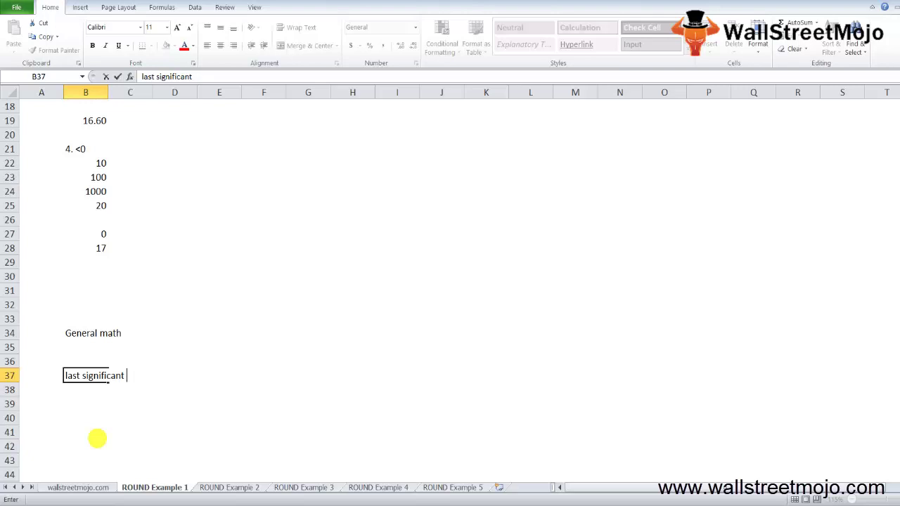
{"action": "key", "text": "Return"}
{"action": "key", "text": "Return"}
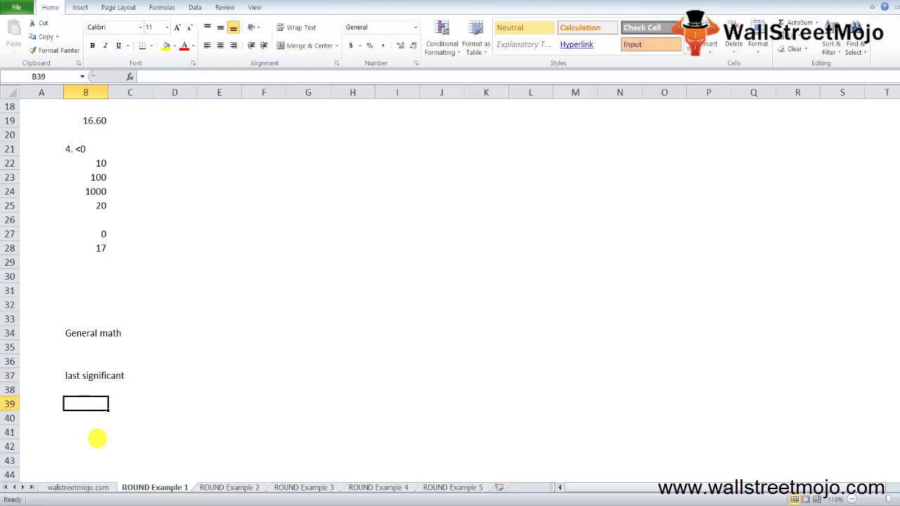
Enter the example numbers 1234 in B39 and 56789 in B40.
{"action": "type", "text": "0"}
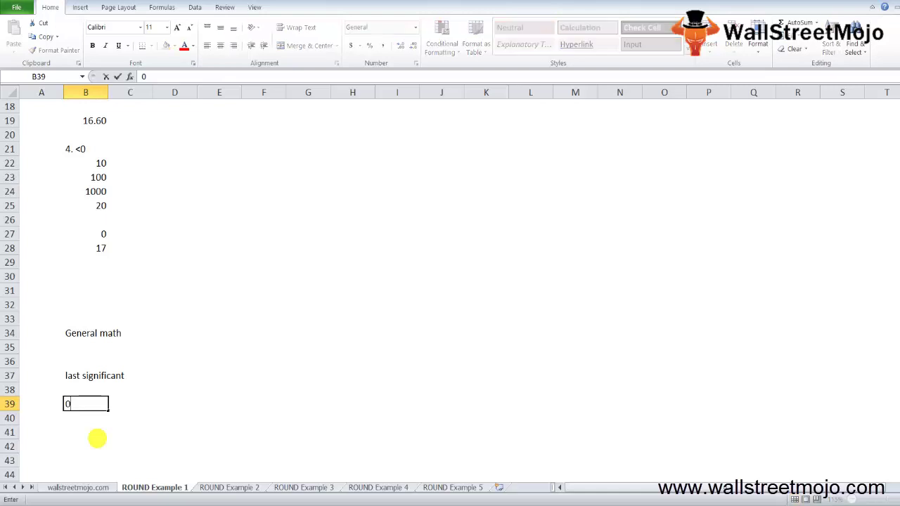
{"action": "type", "text": "1234"}
{"action": "key", "text": "ctrl+Return"}
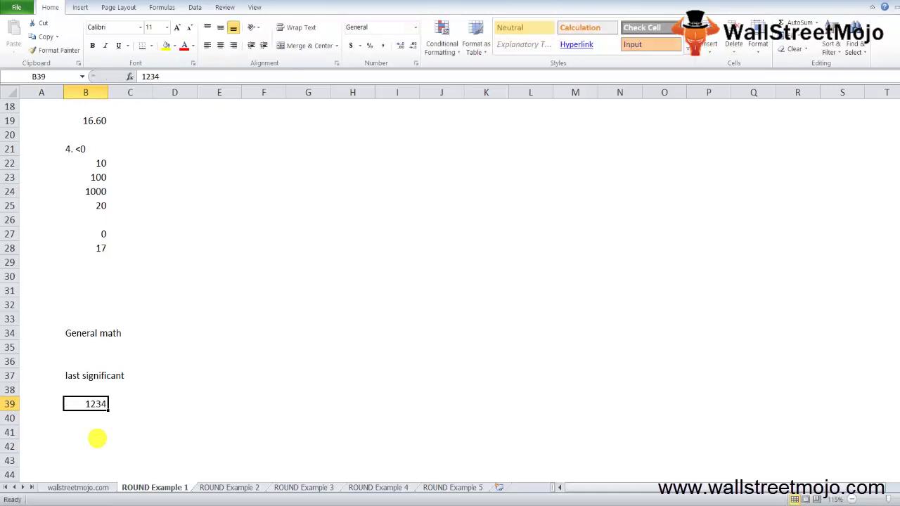
{"action": "key", "text": "Down"}
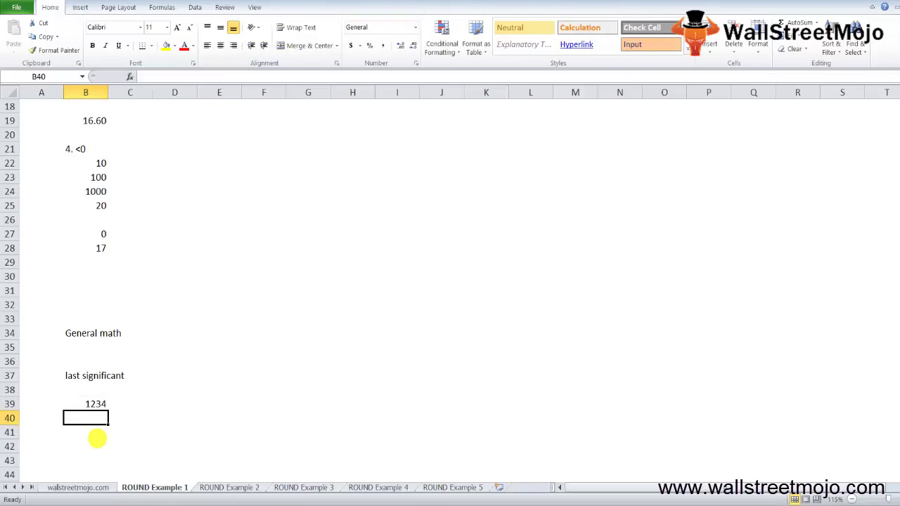
{"action": "type", "text": "5"}
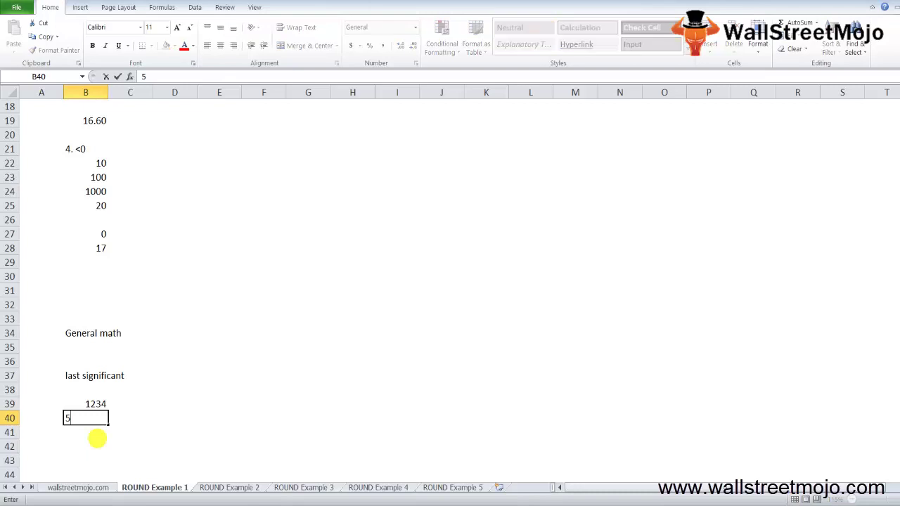
{"action": "type", "text": "6789"}
{"action": "key", "text": "Return"}
{"action": "key", "text": "Return"}
{"action": "key", "text": "Return"}
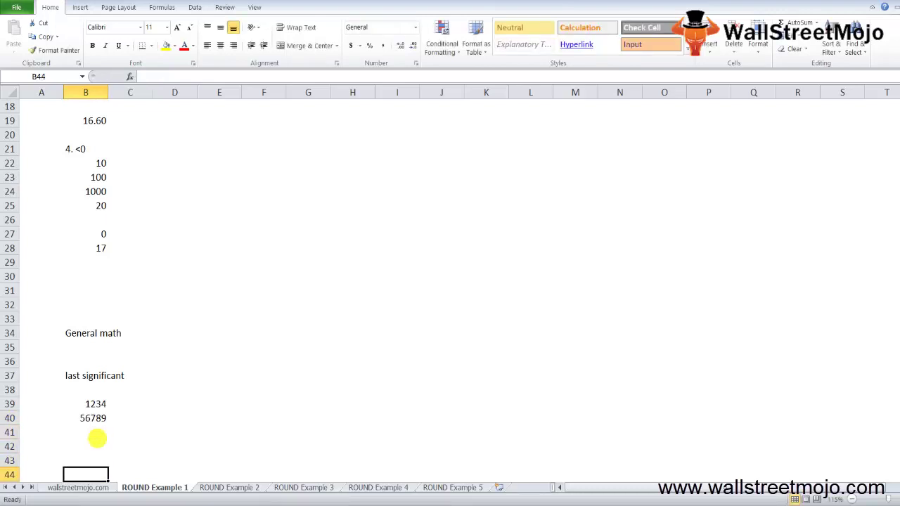
{"action": "scroll", "coordinate": [97, 438], "scroll_direction": "down", "scroll_amount": 1}
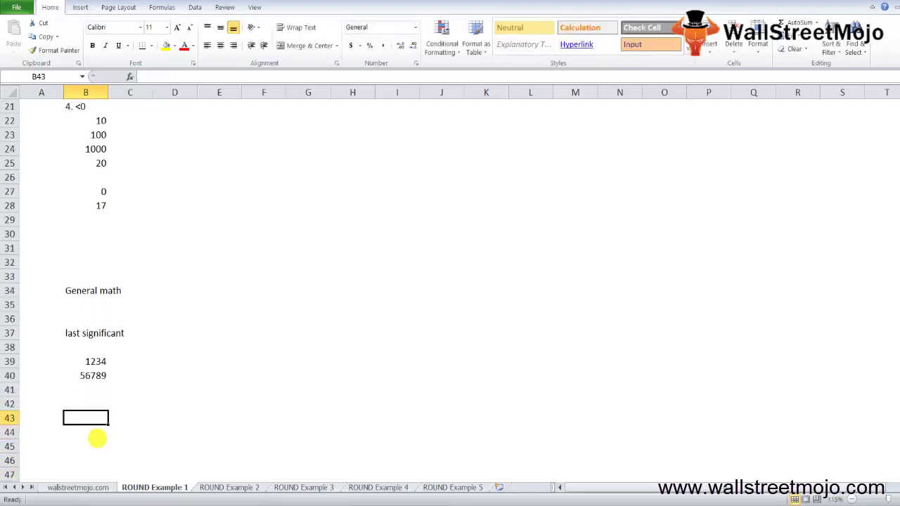
{"action": "key", "text": "Up"}
{"action": "key", "text": "Up"}
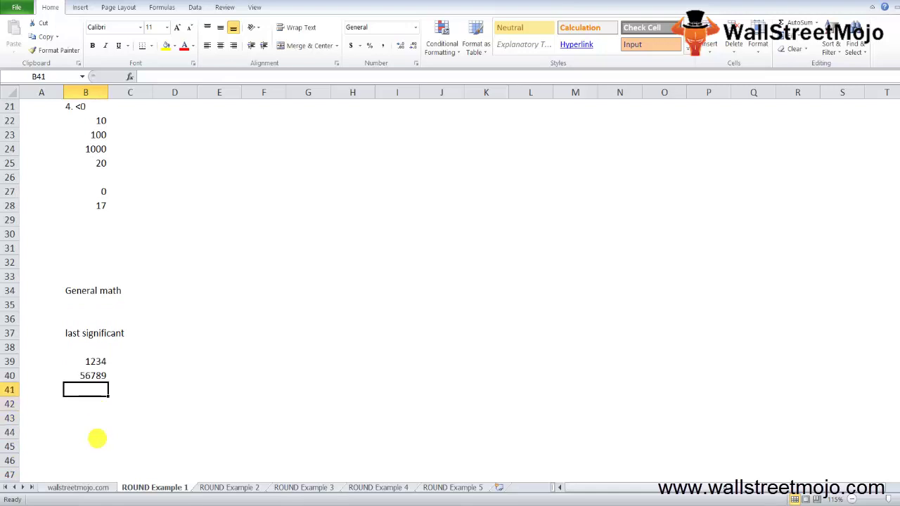
{"action": "key", "text": "Up"}
{"action": "key", "text": "Up"}
{"action": "key", "text": "Up"}
{"action": "key", "text": "Up"}
{"action": "key", "text": "Up"}
{"action": "key", "text": "Up"}
{"action": "key", "text": "Up"}
{"action": "key", "text": "Up"}
{"action": "key", "text": "Up"}
{"action": "key", "text": "Up"}
{"action": "key", "text": "Up"}
{"action": "key", "text": "Up"}
{"action": "key", "text": "Up"}
{"action": "key", "text": "Up"}
{"action": "key", "text": "Up"}
{"action": "key", "text": "Up"}
{"action": "key", "text": "Up"}
{"action": "key", "text": "Up"}
{"action": "key", "text": "Up"}
{"action": "key", "text": "Up"}
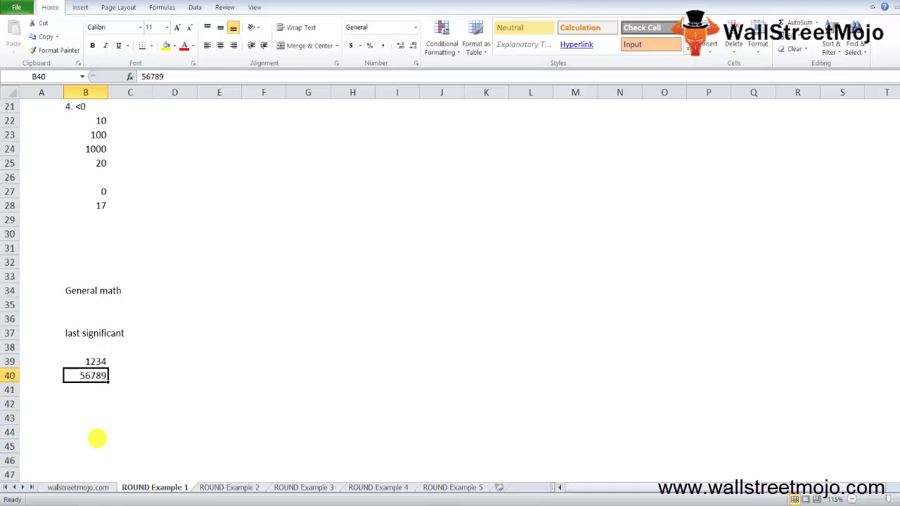
Enter =ROUND(A1,0) in C1 to round 562.89 to 563.
{"action": "key", "text": "Up"}
{"action": "key", "text": "Up"}
{"action": "key", "text": "Up"}
{"action": "key", "text": "Up"}
{"action": "key", "text": "Up"}
{"action": "key", "text": "Up"}
{"action": "key", "text": "Up"}
{"action": "key", "text": "Up"}
{"action": "key", "text": "Up"}
{"action": "key", "text": "Up"}
{"action": "key", "text": "Up"}
{"action": "key", "text": "Up"}
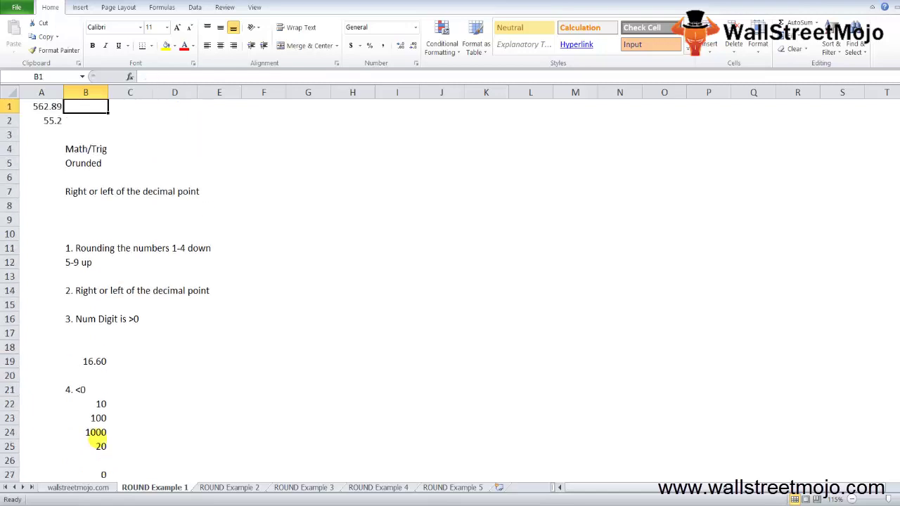
{"action": "key", "text": "Left"}
{"action": "key", "text": "Down"}
{"action": "key", "text": "Up"}
{"action": "key", "text": "Right"}
{"action": "key", "text": "Down"}
{"action": "key", "text": "Down"}
{"action": "key", "text": "Up"}
{"action": "key", "text": "Right"}
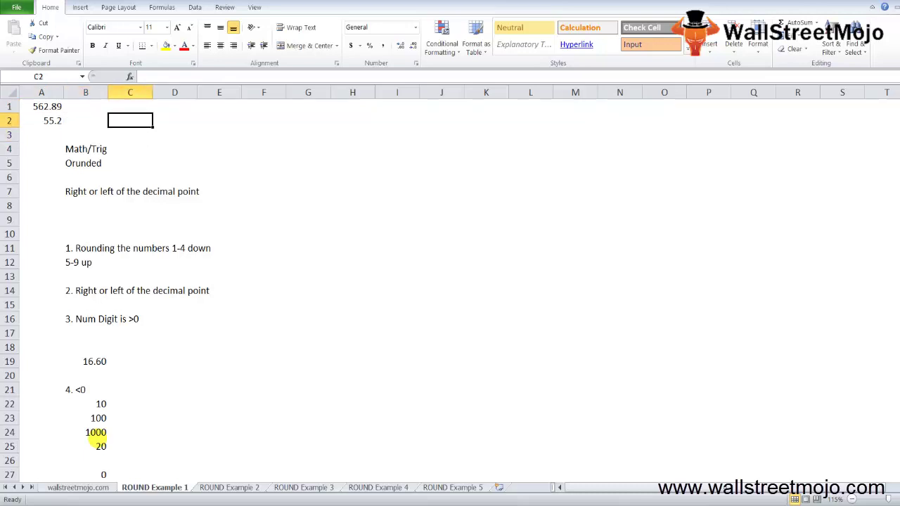
{"action": "key", "text": "Up"}
{"action": "type", "text": "=ROUND("}
{"action": "key", "text": "Left"}
{"action": "key", "text": "Left"}
{"action": "type", "text": ",0)"}
{"action": "key", "text": "Return"}
Check the 563 result in C1 and switch to the ROUND Example 2 sheet.
{"action": "key", "text": "Up"}
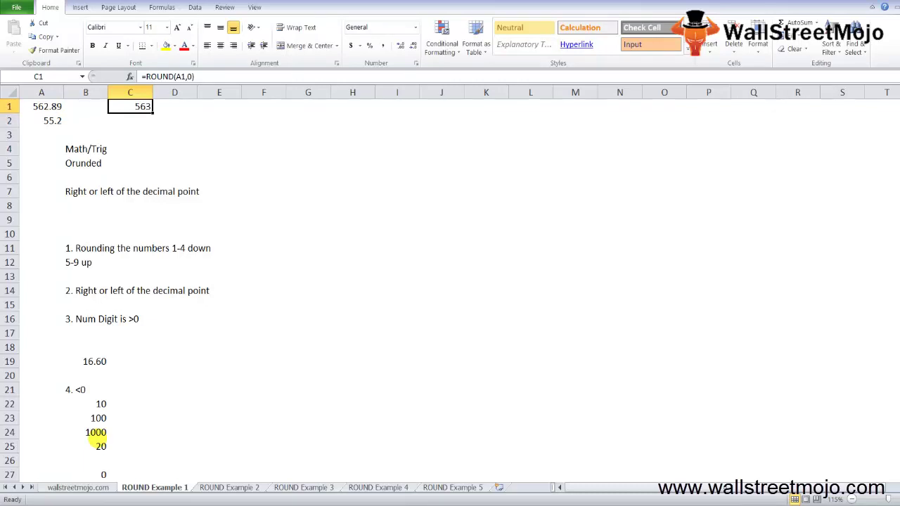
{"action": "key", "text": "Down"}
{"action": "key", "text": "ctrl+Page_Down"}
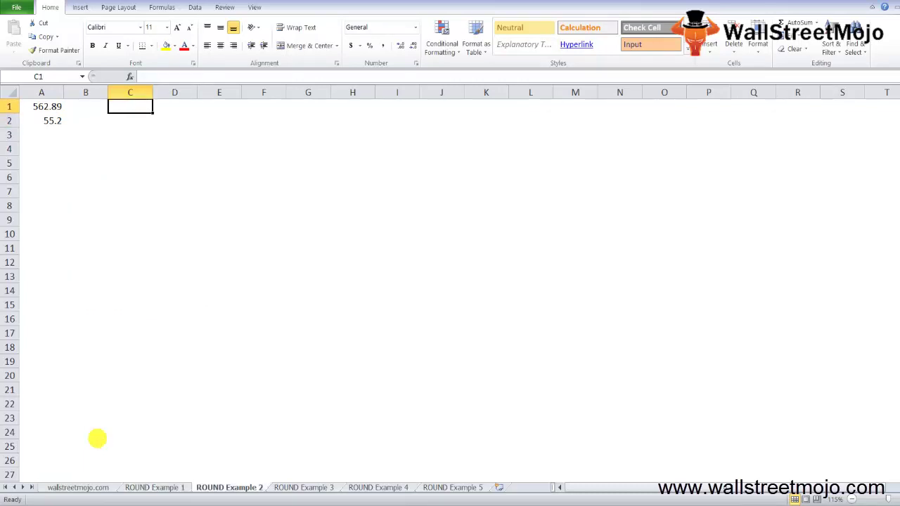
Enter =ROUND(A1,1) in C1 to show 562.9, then go to ROUND Example 3.
{"action": "key", "text": "Left"}
{"action": "key", "text": "Right"}
{"action": "type", "text": "=roun"}
{"action": "key", "text": "Tab"}
{"action": "key", "text": "Left"}
{"action": "key", "text": "Left"}
{"action": "type", "text": ","}
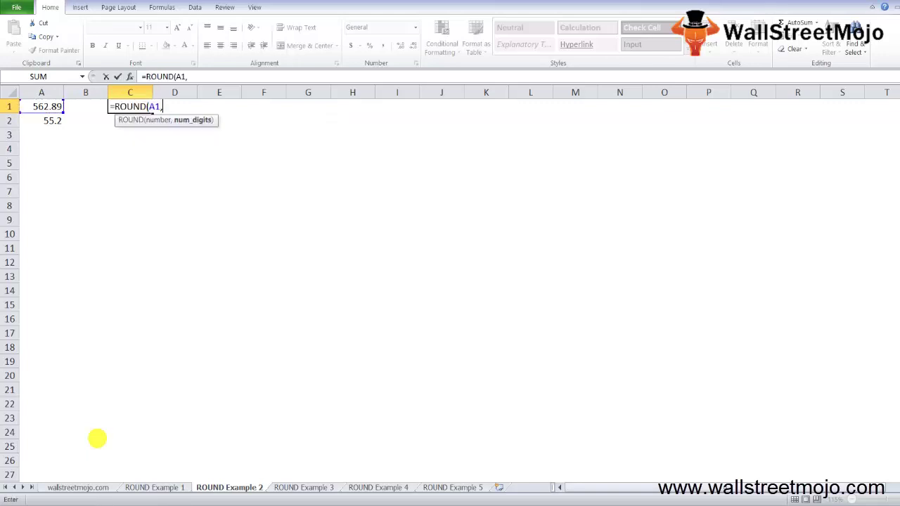
{"action": "type", "text": "1)"}
{"action": "key", "text": "ctrl+Return"}
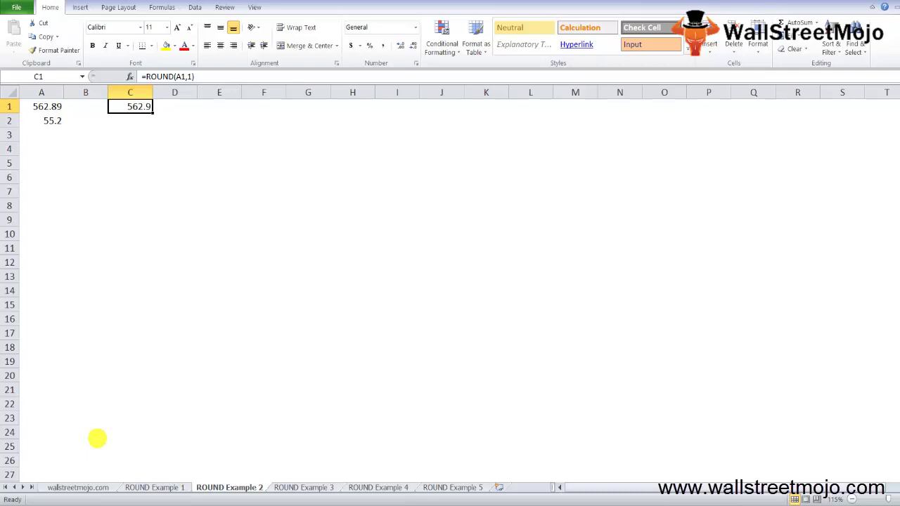
{"action": "key", "text": "ctrl+Page_Down"}
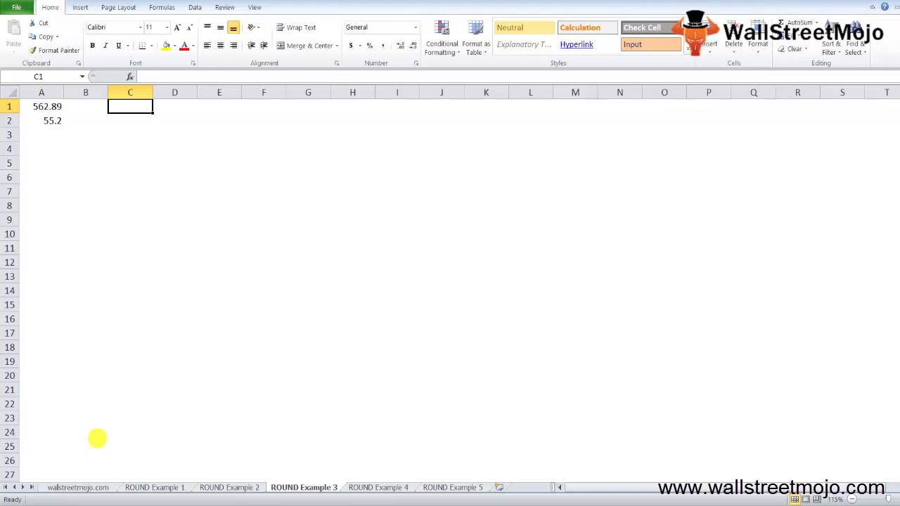
Enter =ROUND(A1,-1) in C1 of Example 3 to get 560, then go to Example 4.
{"action": "type", "text": "=round"}
{"action": "key", "text": "Tab"}
{"action": "key", "text": "Left"}
{"action": "key", "text": "Left"}
{"action": "key", "text": "Right"}
{"action": "key", "text": "Left"}
{"action": "type", "text": ",-1"}
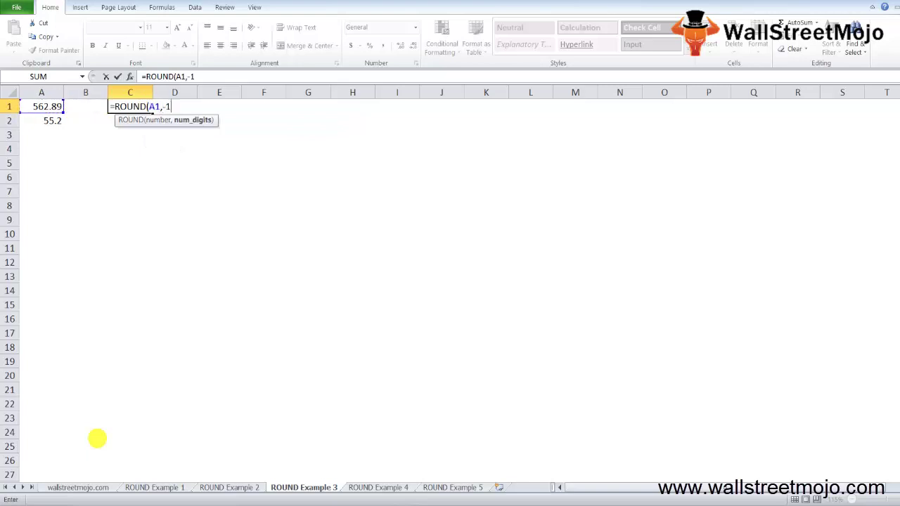
{"action": "type", "text": ")"}
{"action": "key", "text": "ctrl+Return"}
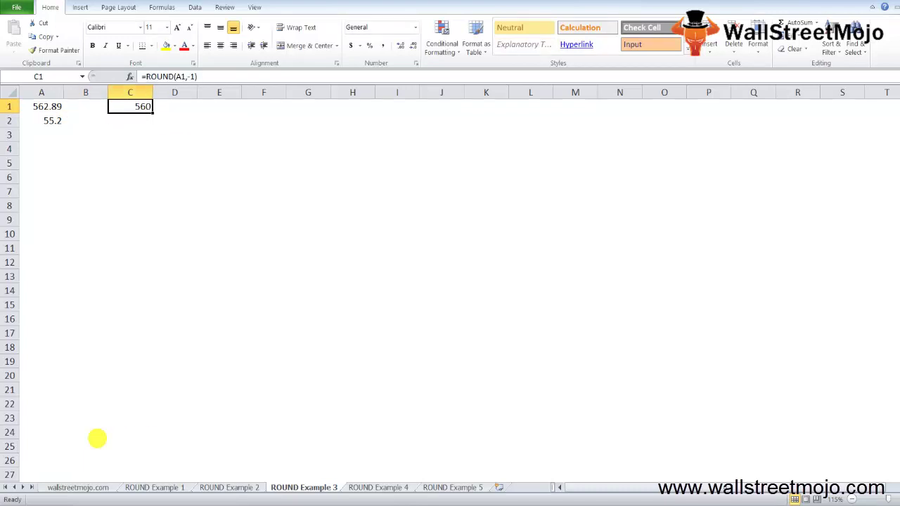
{"action": "key", "text": "ctrl+Page_Down"}
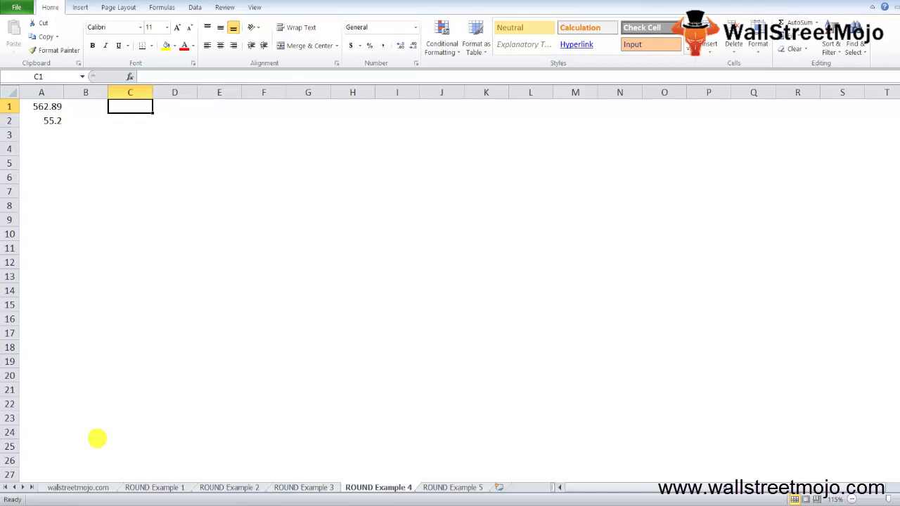
Enter =ROUND(A2,-1) in C1 of ROUND Example 4, giving 60.
{"action": "type", "text": "="}
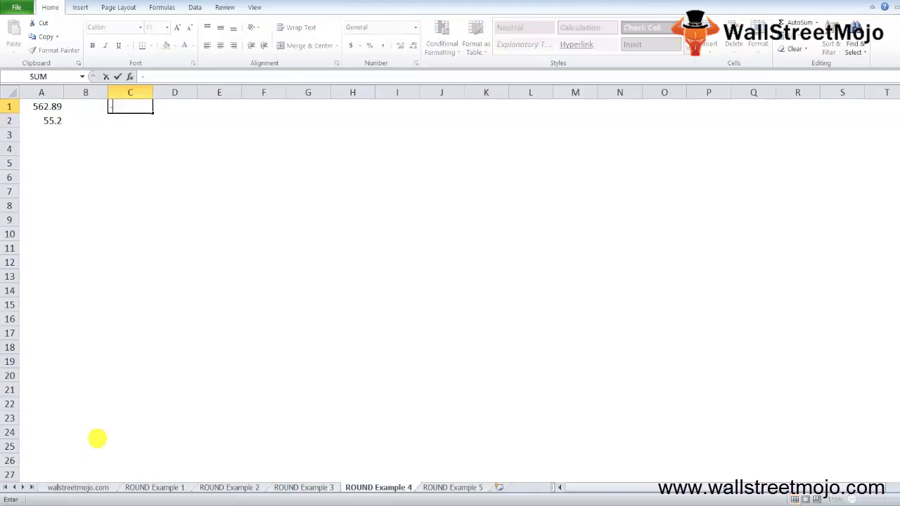
{"action": "type", "text": "round"}
{"action": "key", "text": "Tab"}
{"action": "key", "text": "Left"}
{"action": "key", "text": "Left"}
{"action": "key", "text": "Down"}
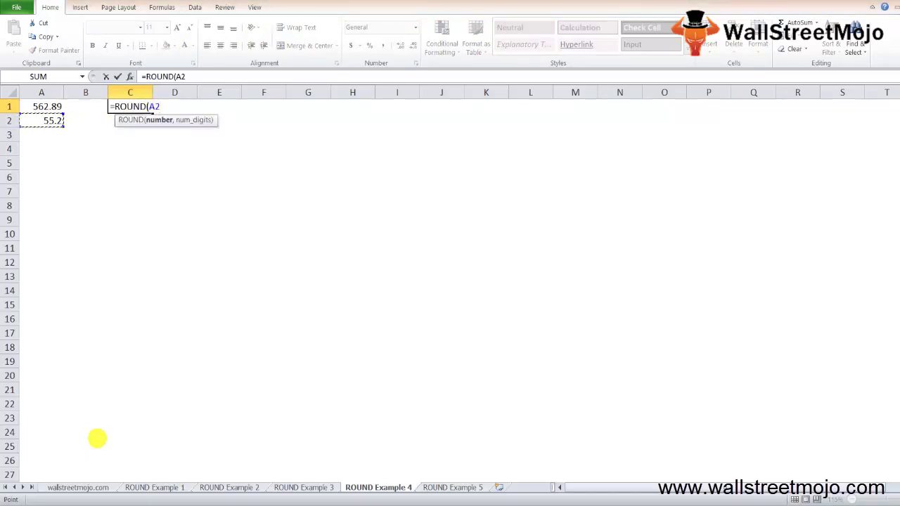
{"action": "type", "text": ",-1)"}
{"action": "key", "text": "ctrl+Return"}
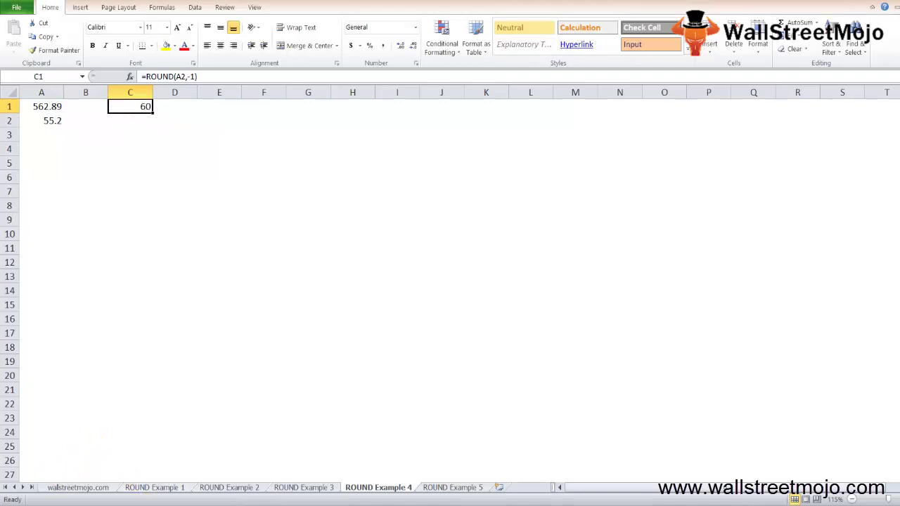
Switch to the ROUND Example 5 sheet with cell C1 selected.
{"action": "key", "text": "ctrl+Page_Down"}
{"action": "key", "text": "Down"}
{"action": "key", "text": "Up"}
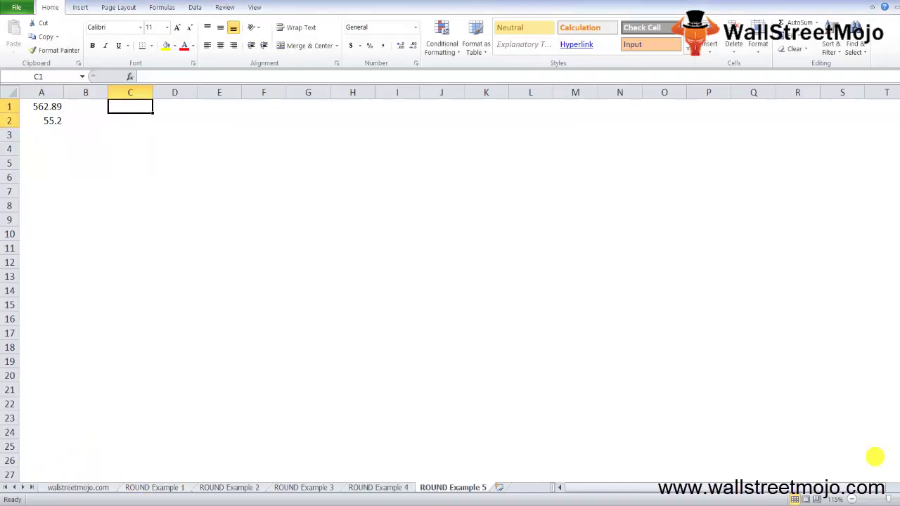
Enter =ROUND(-24.57,1) in C1 of ROUND Example 5, showing -24.6.
{"action": "type", "text": "=roun"}
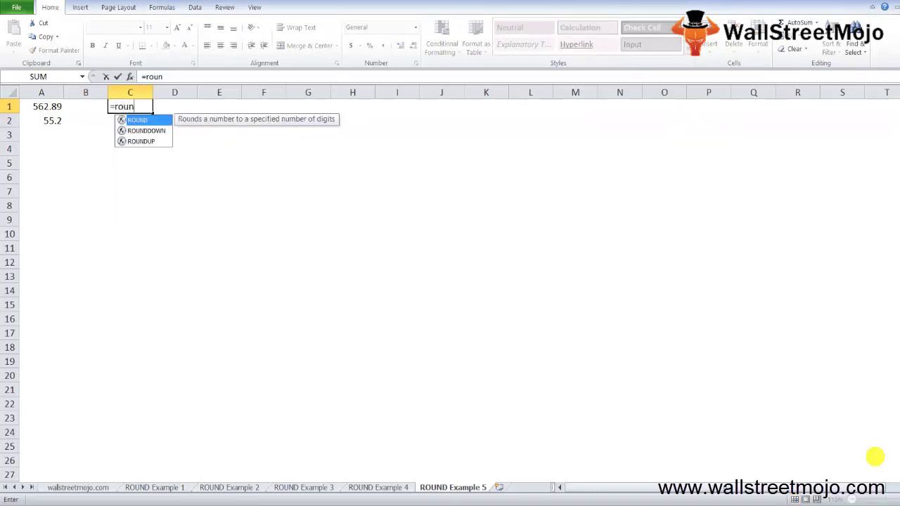
{"action": "key", "text": "Tab"}
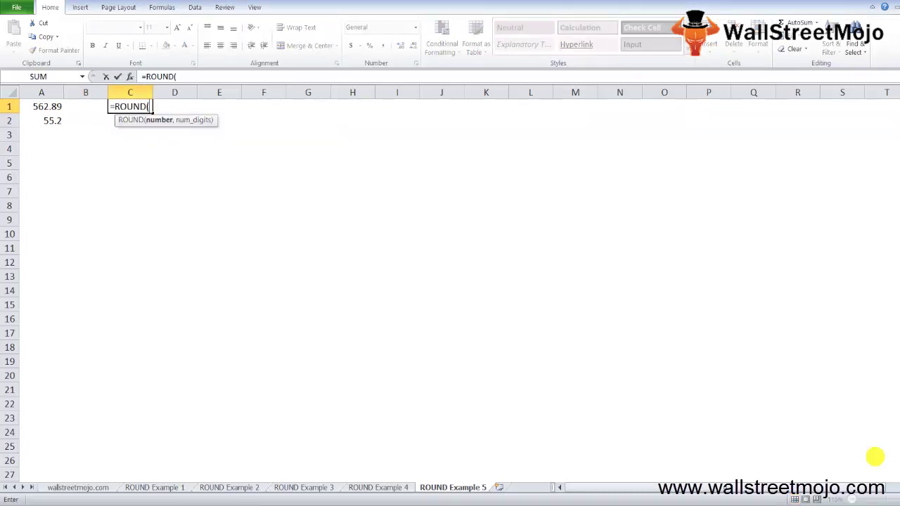
{"action": "type", "text": "-24.57,1"}
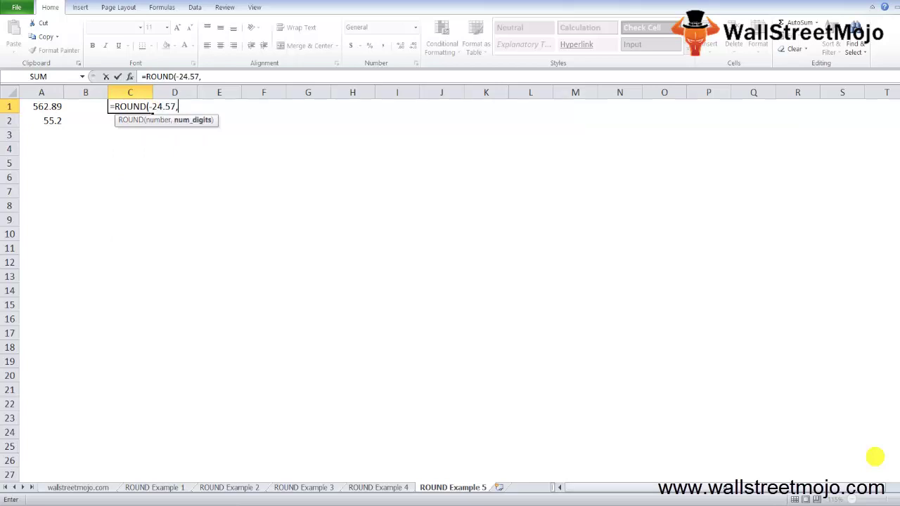
{"action": "key", "text": "Return"}
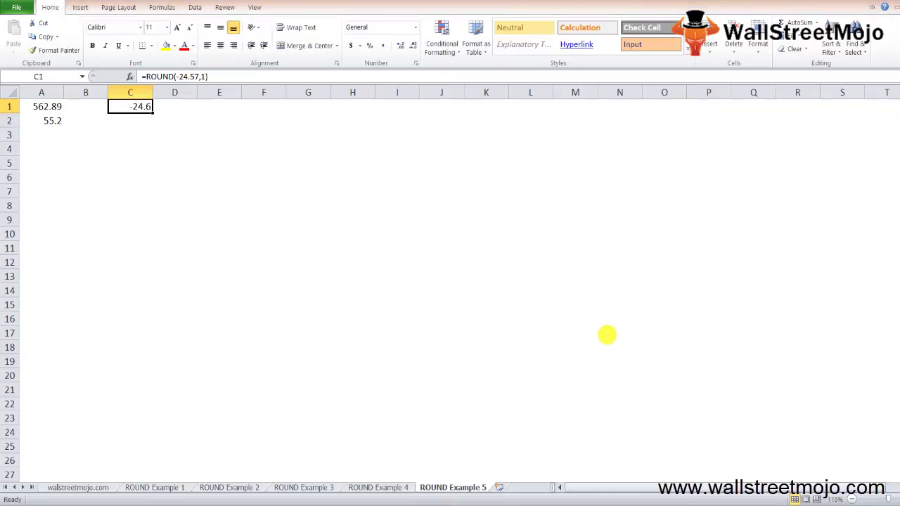
{"action": "key", "text": "Down"}
{"action": "key", "text": "Down"}
{"action": "key", "text": "Down"}
{"action": "key", "text": "Down"}
{"action": "key", "text": "Down"}
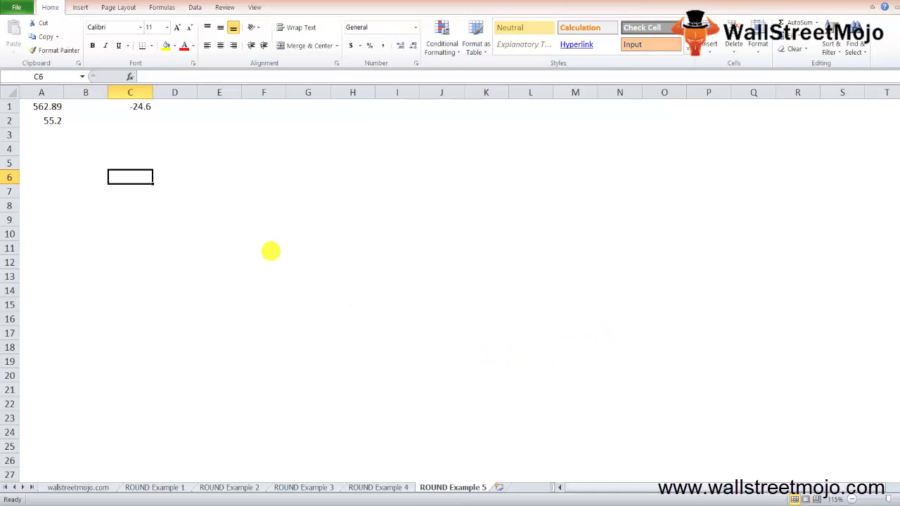
Type the notes Zero, roundown and Mround into C6, C8 and C10.
{"action": "type", "text": "Zero"}
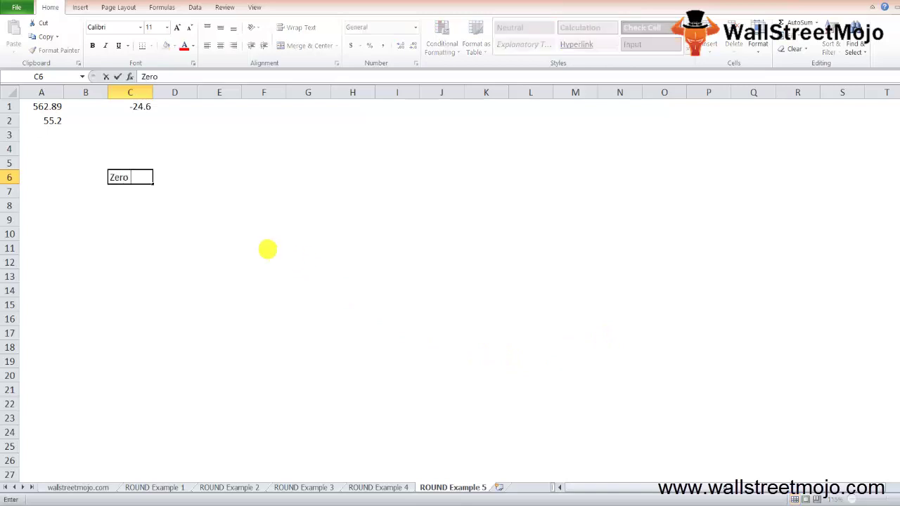
{"action": "key", "text": "Return"}
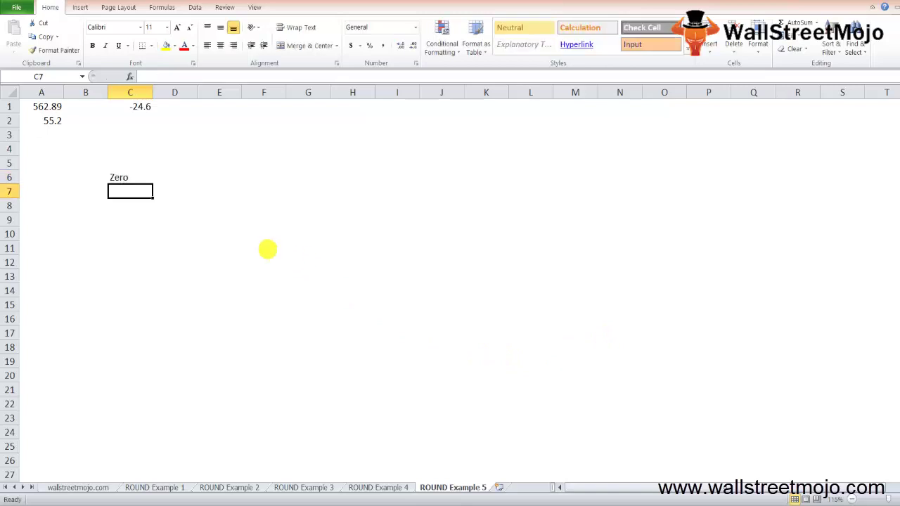
{"action": "key", "text": "Down"}
{"action": "type", "text": "roundown"}
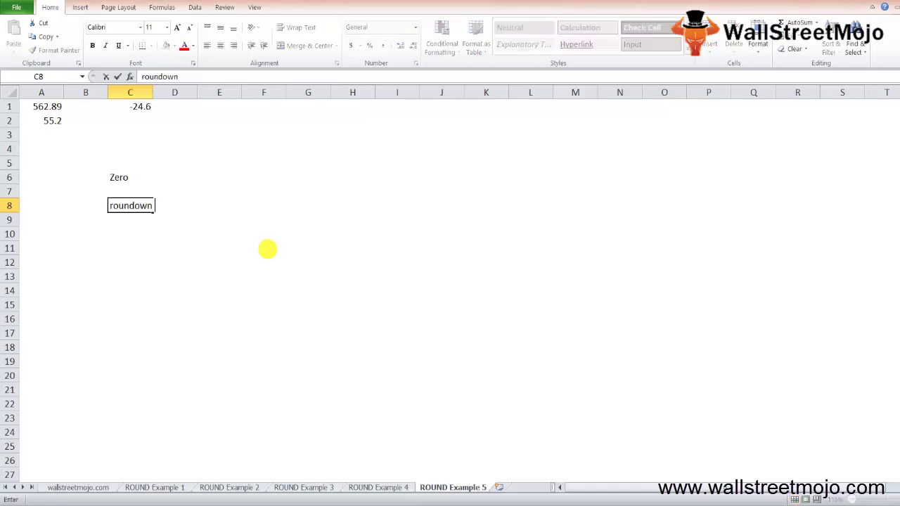
{"action": "key", "text": "Return"}
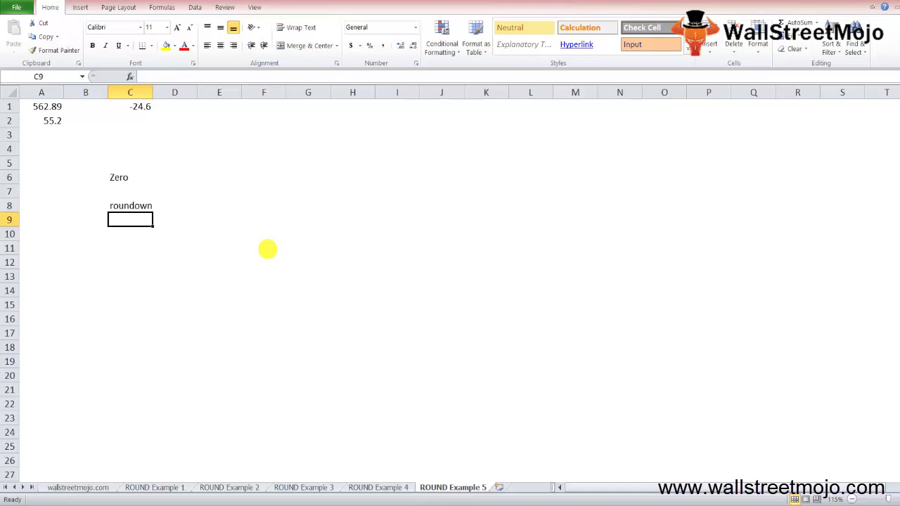
{"action": "key", "text": "Return"}
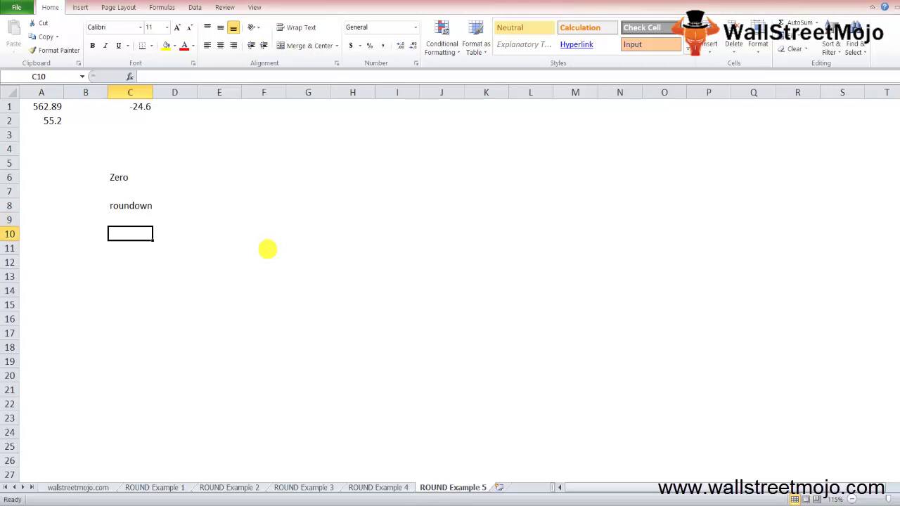
{"action": "type", "text": "Mround"}
{"action": "key", "text": "Return"}
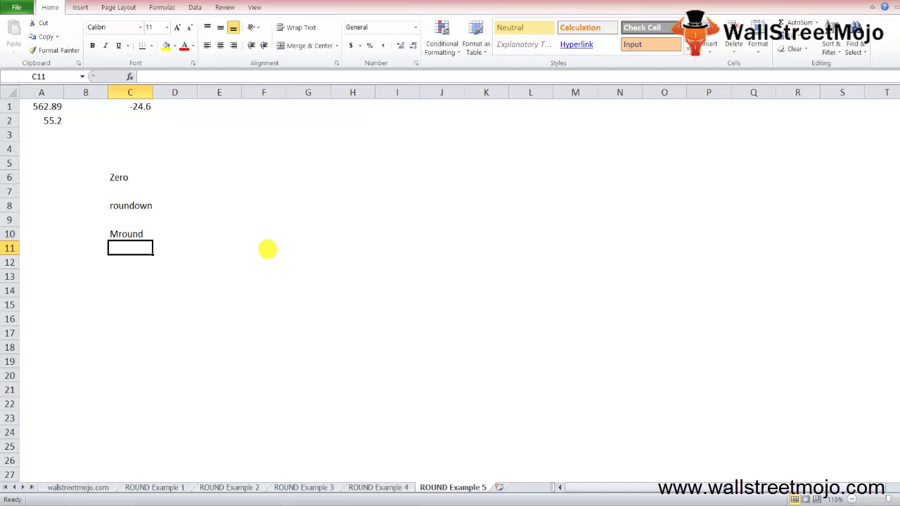
{"action": "key", "text": "Return"}
{"action": "key", "text": "Return"}
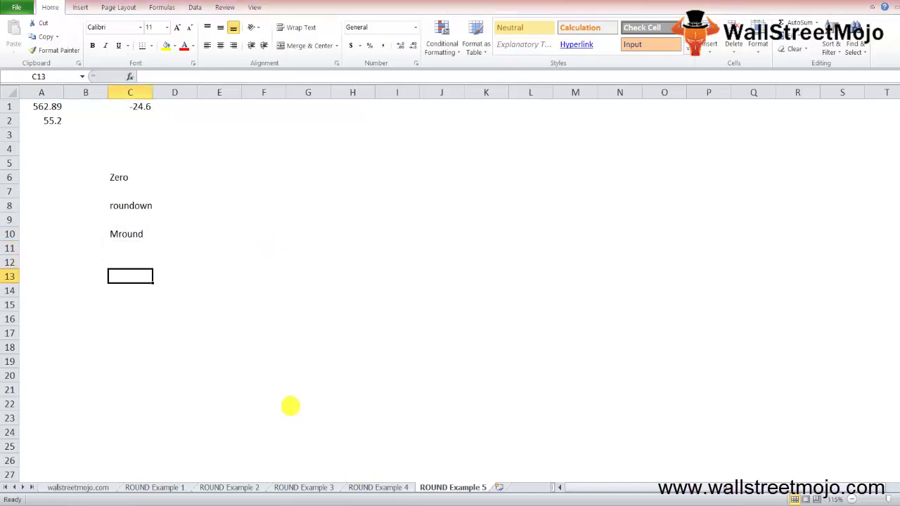